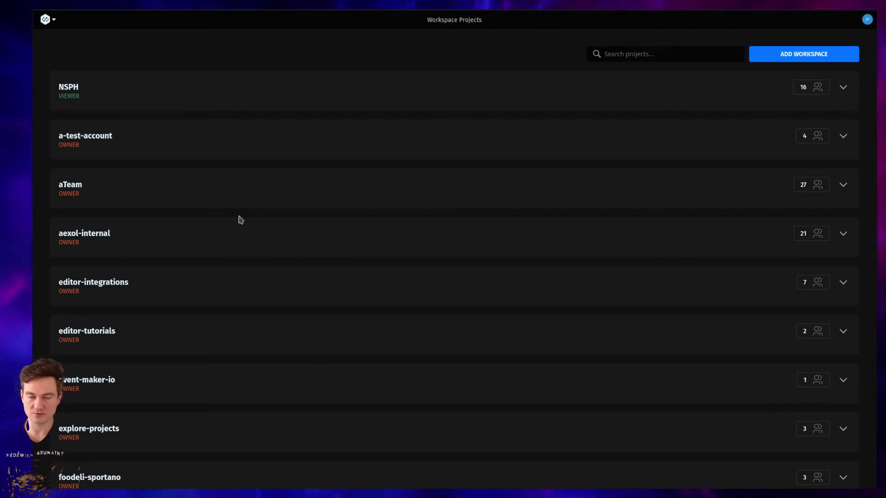
Create a private project named pizzaproject in the aTeam workspace
click(218, 191)
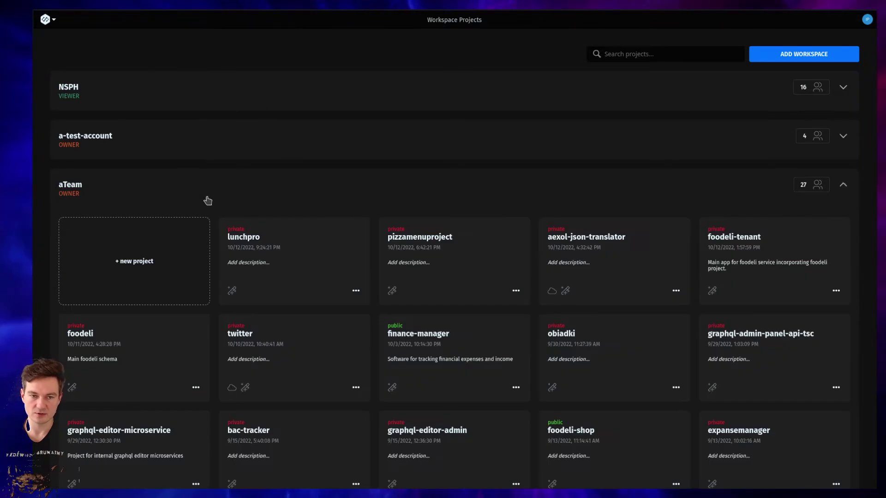
click(157, 260)
text(pizzaproject)
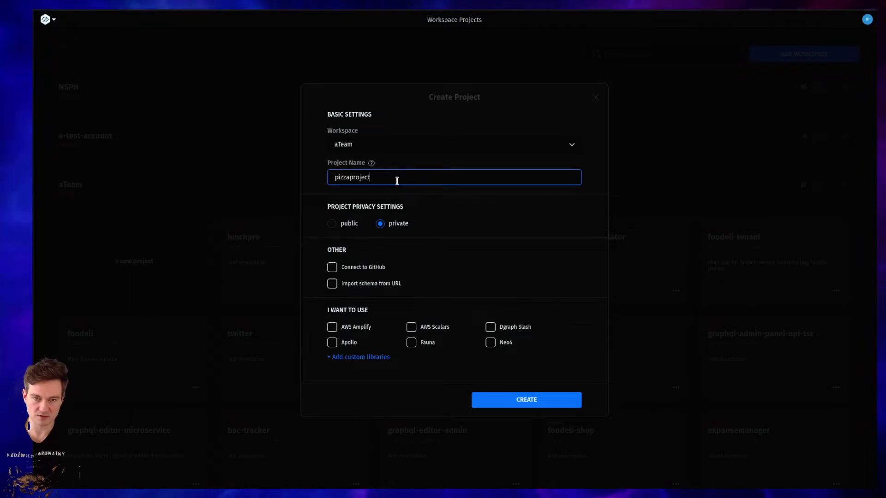
click(550, 401)
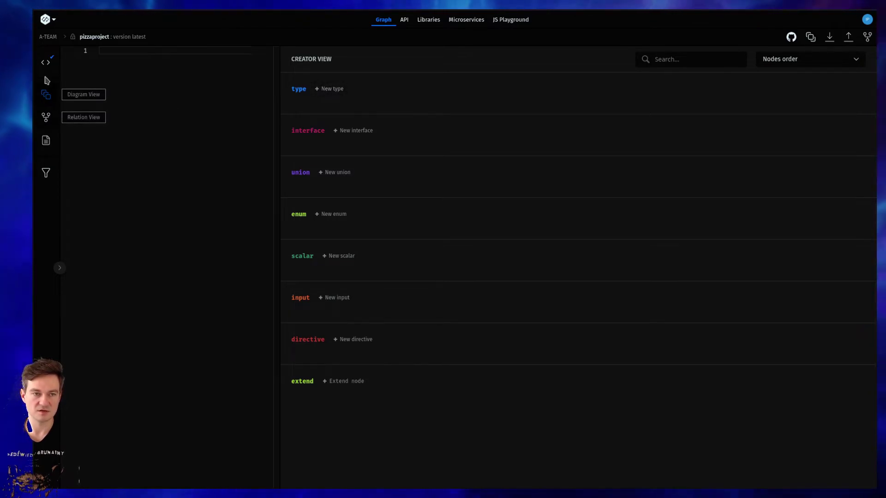
Hide the code panel and create a new type named Pizza
click(45, 63)
click(108, 88)
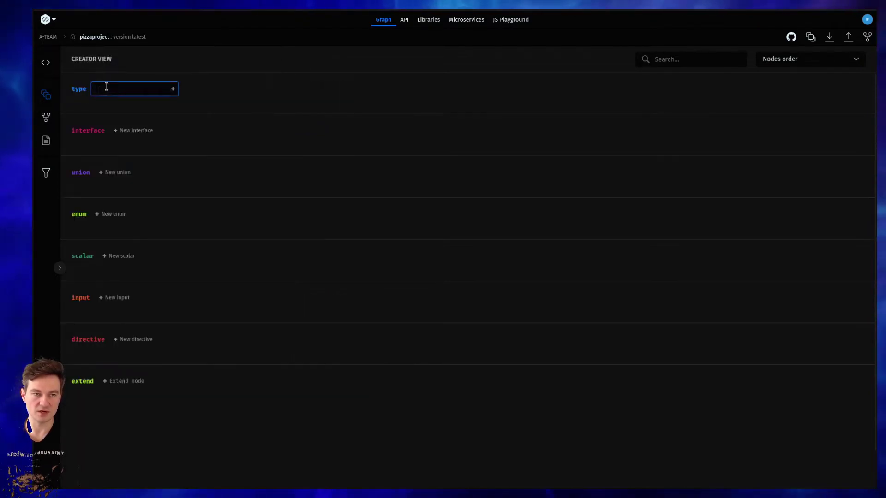
text(Pizza)
key(Return)
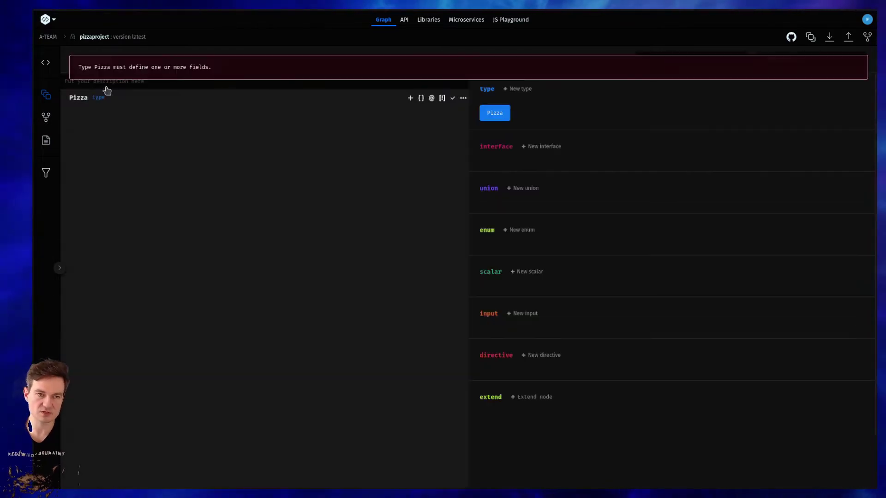
Add fields name String, price Int and description String to Pizza
click(410, 98)
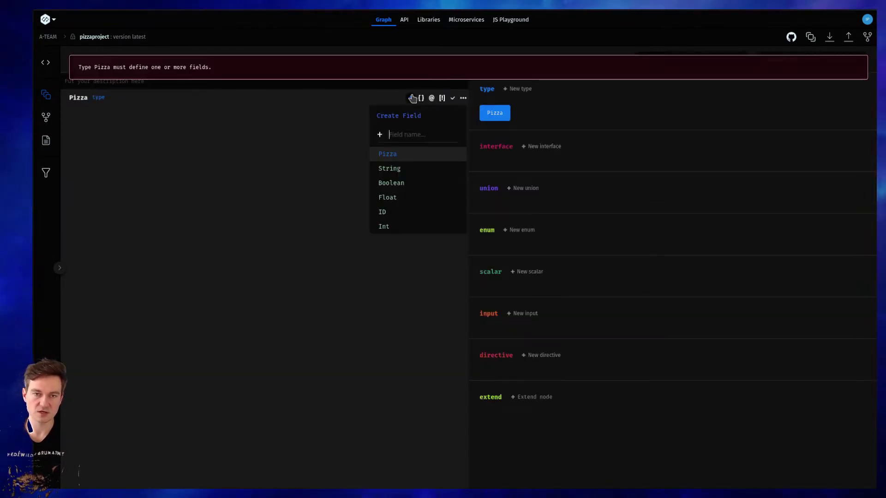
text(name)
key(Down)
key(Return)
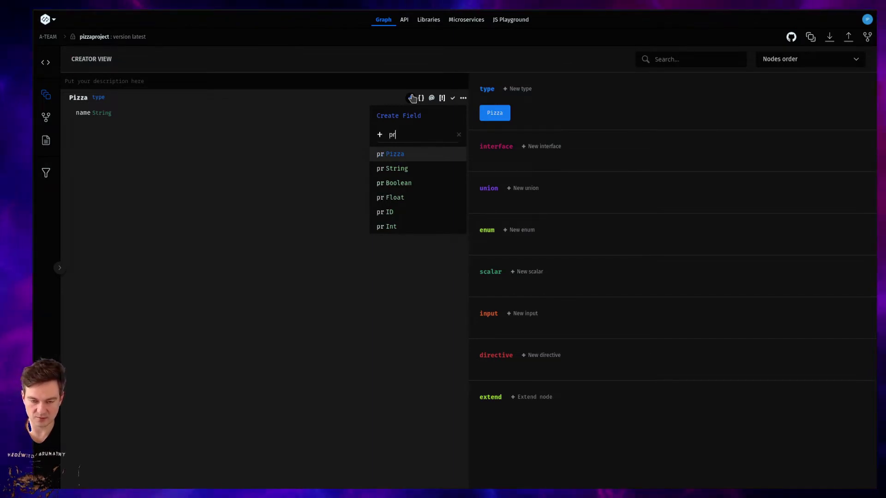
key(Down)
key(Down)
key(Down)
key(Down)
key(Down)
key(Return)
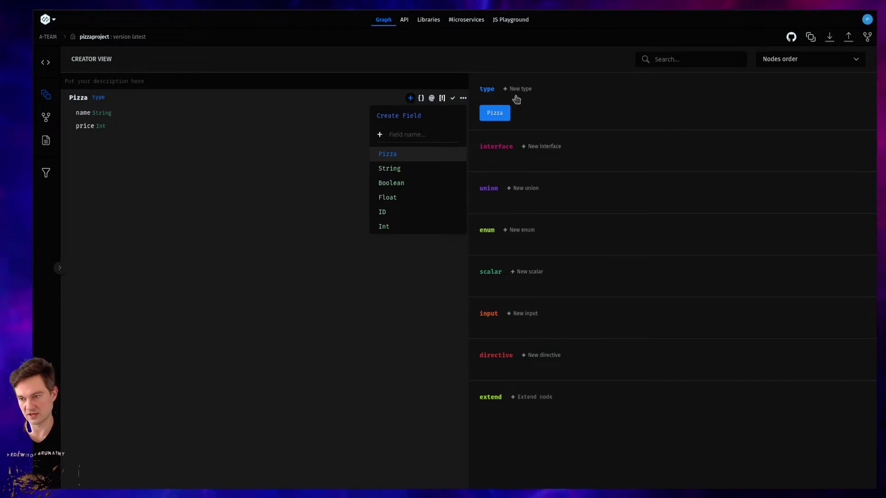
text(desc)
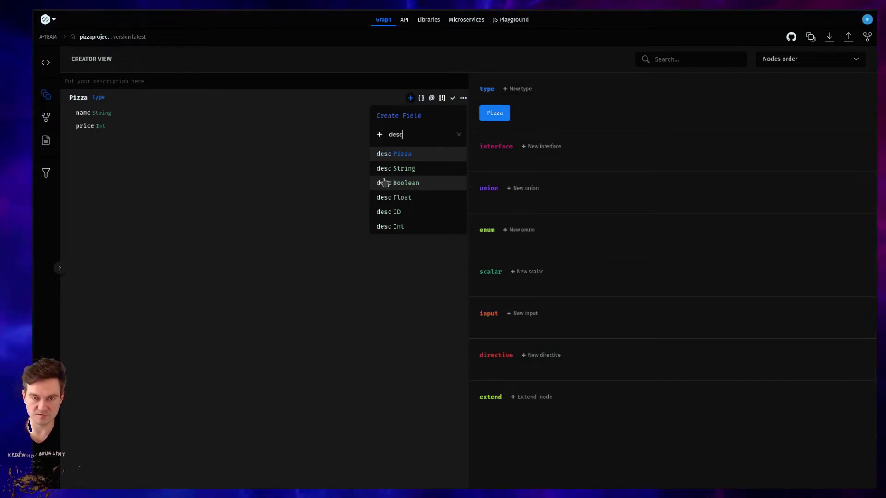
text(ription)
click(400, 169)
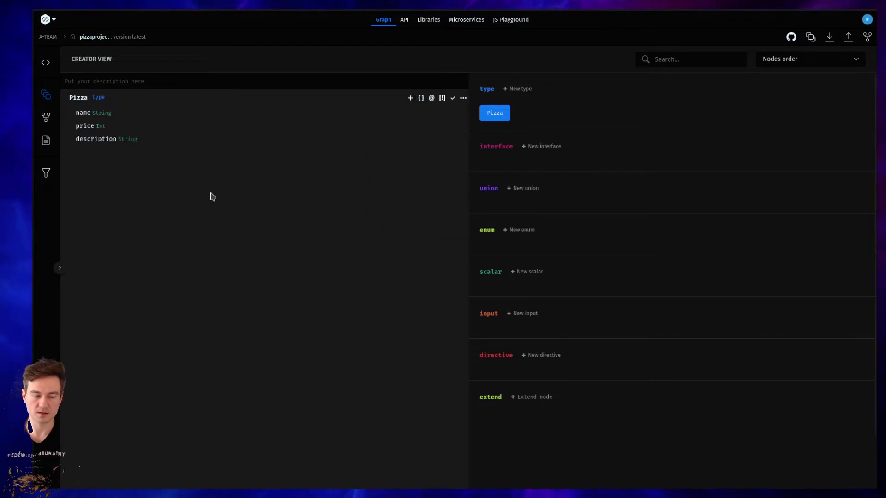
Make Pizza's fields non-null: name String!, price Int!, description String!
click(461, 113)
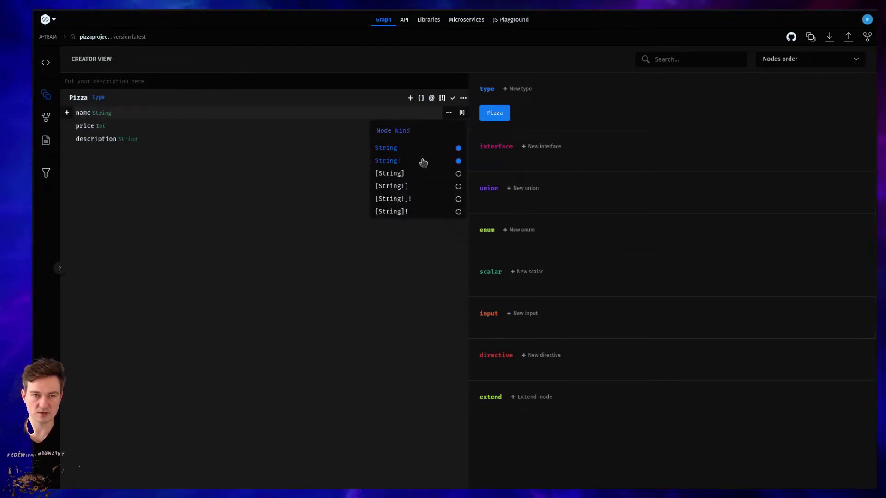
click(423, 162)
click(462, 127)
click(441, 171)
click(462, 139)
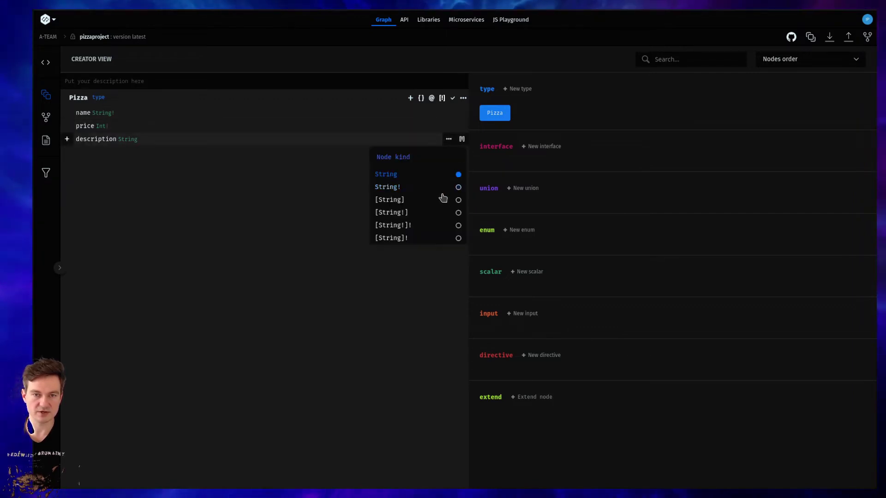
click(437, 187)
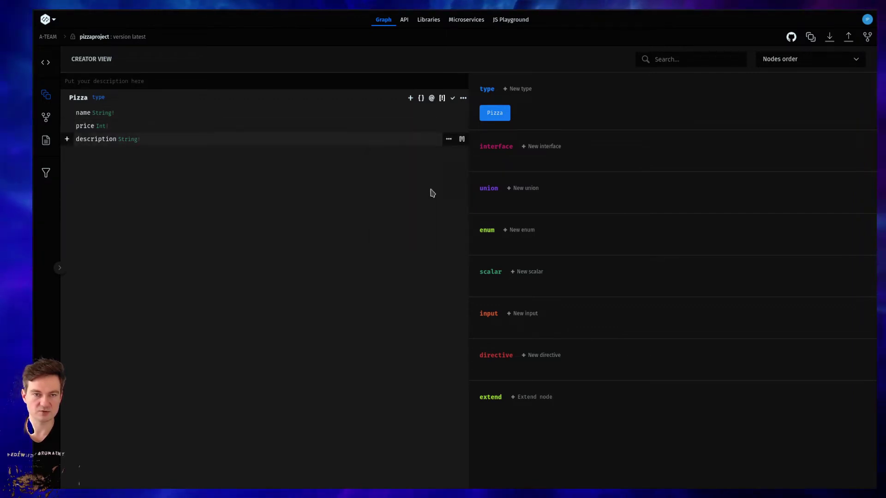
click(464, 99)
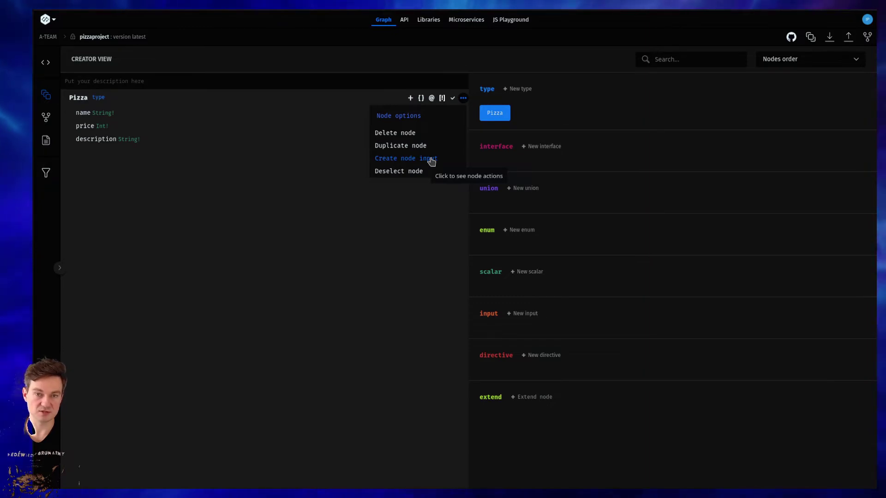
Generate a matching PizzaInput input node from the Pizza type
click(408, 160)
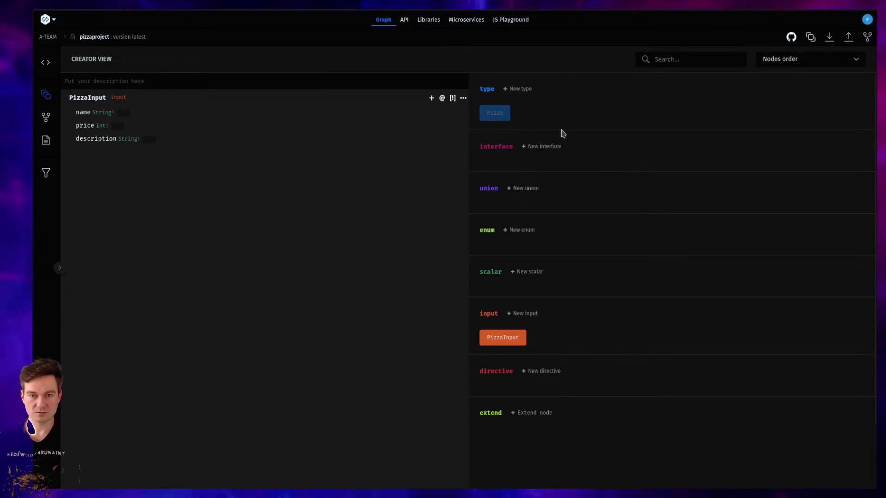
Close the PizzaInput editor and create a new type named Mutation
click(566, 117)
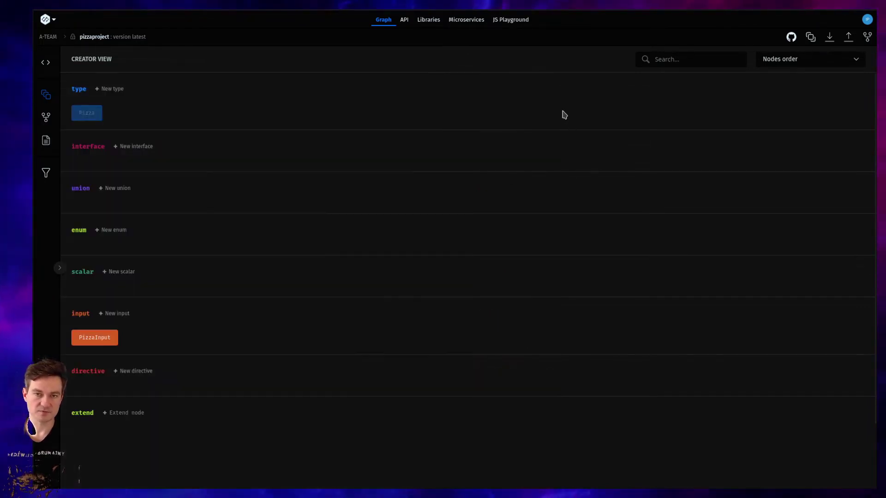
click(98, 89)
text(Mutatio)
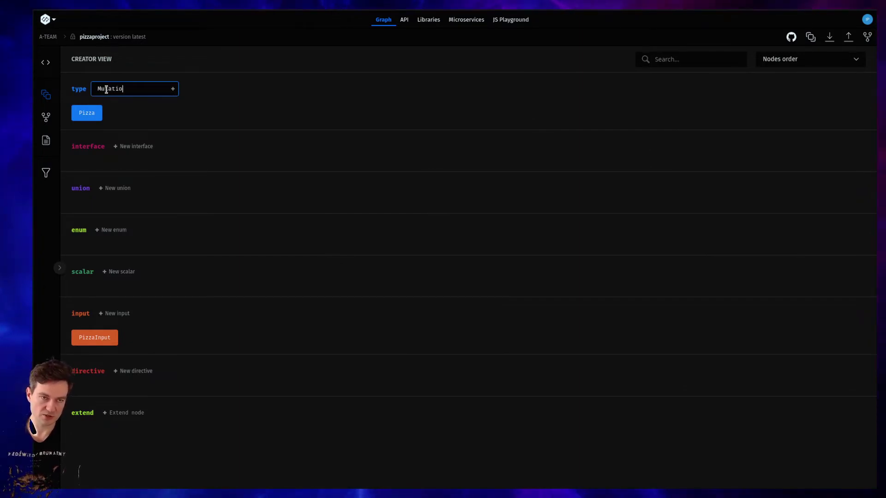
text(n)
key(Return)
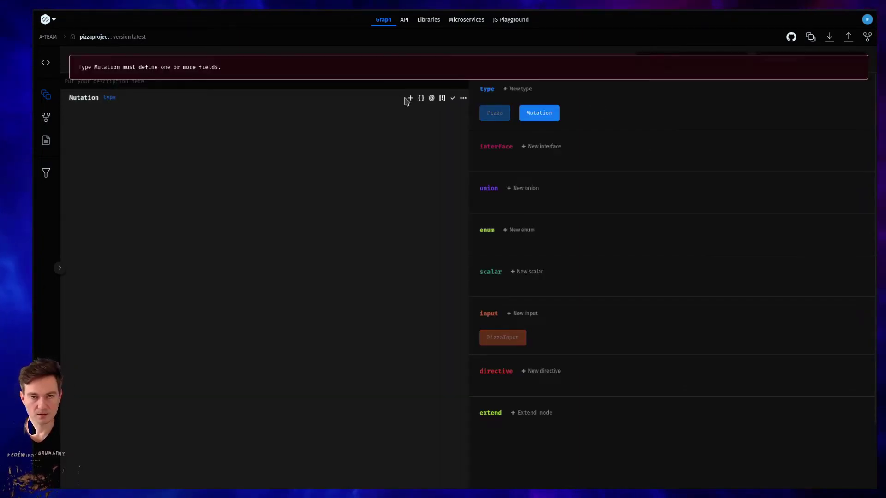
Add a createPizza field to Mutation returning String
click(408, 98)
text(createPizza)
key(Return)
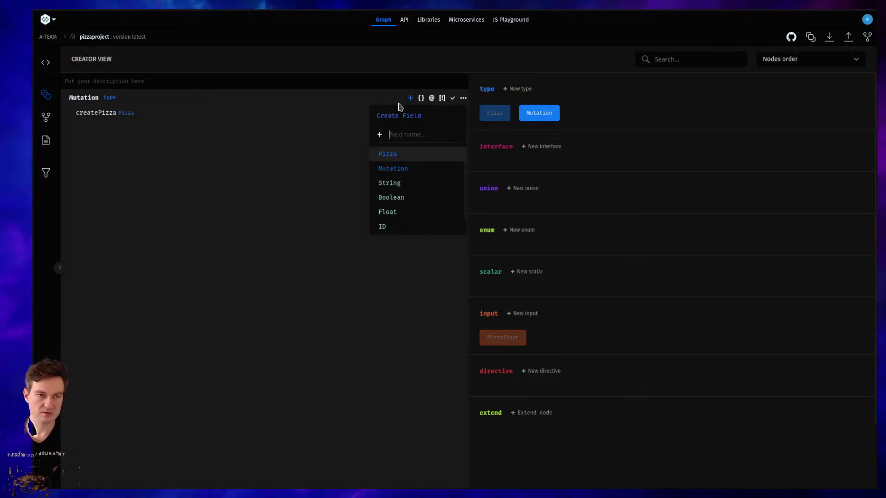
click(127, 113)
text(str)
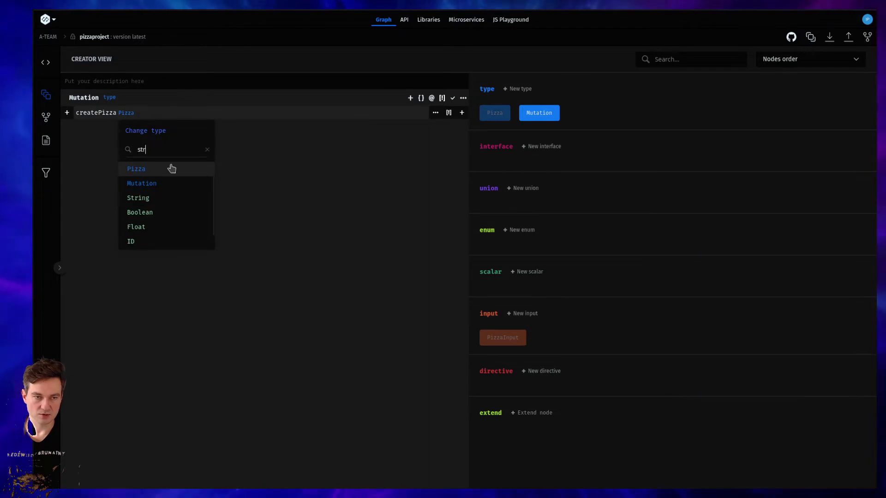
click(168, 199)
click(133, 118)
click(90, 256)
Give createPizza a required PizzaInput argument renamed to pizza
click(67, 112)
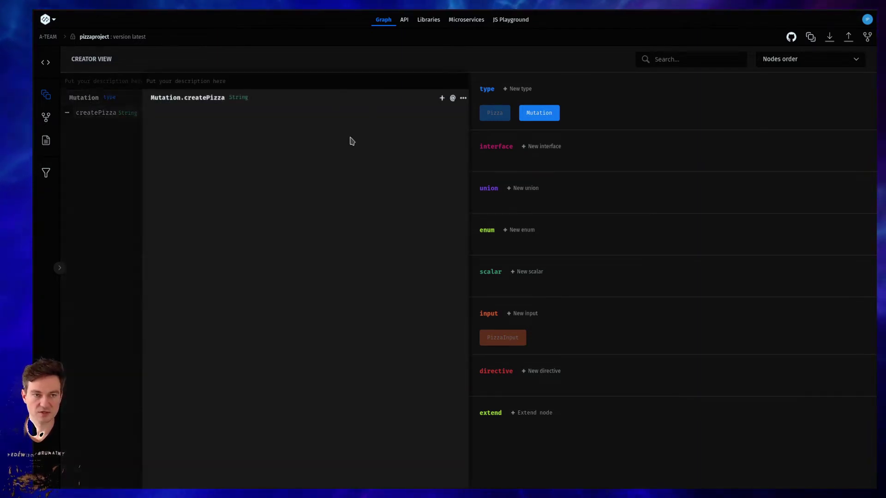
click(443, 99)
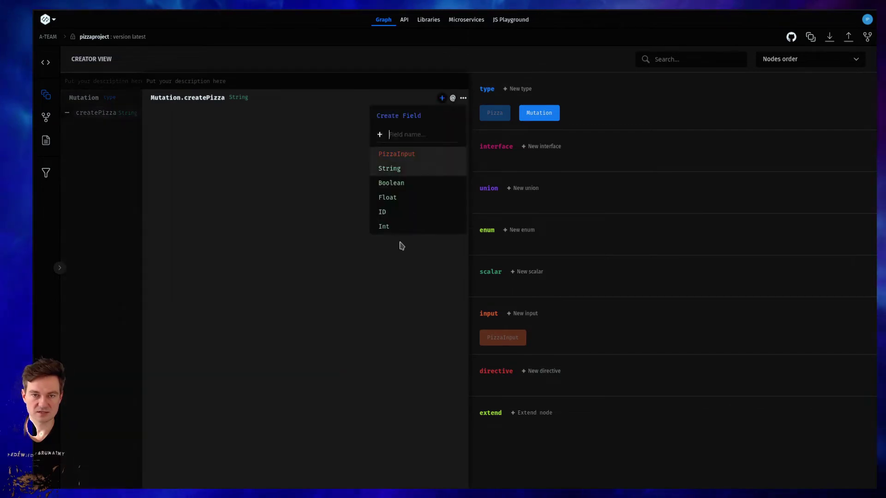
click(416, 155)
click(174, 111)
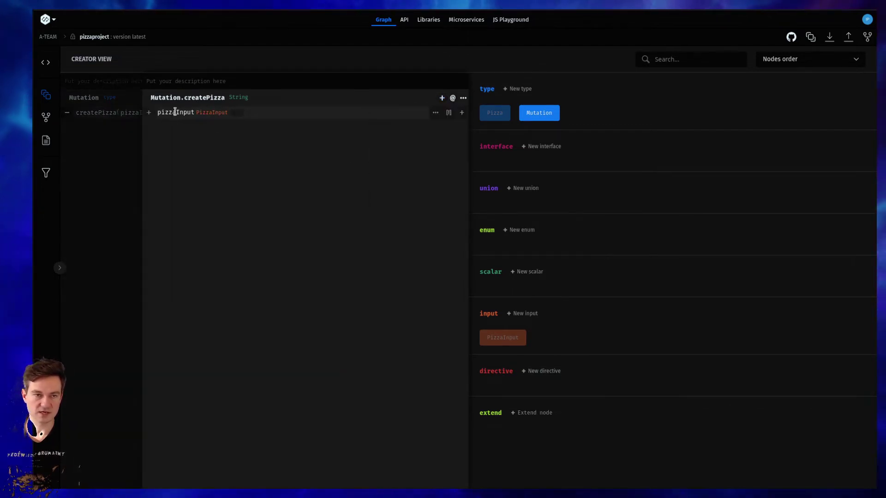
double_click(174, 111)
key(BackSpace)
text(pizza)
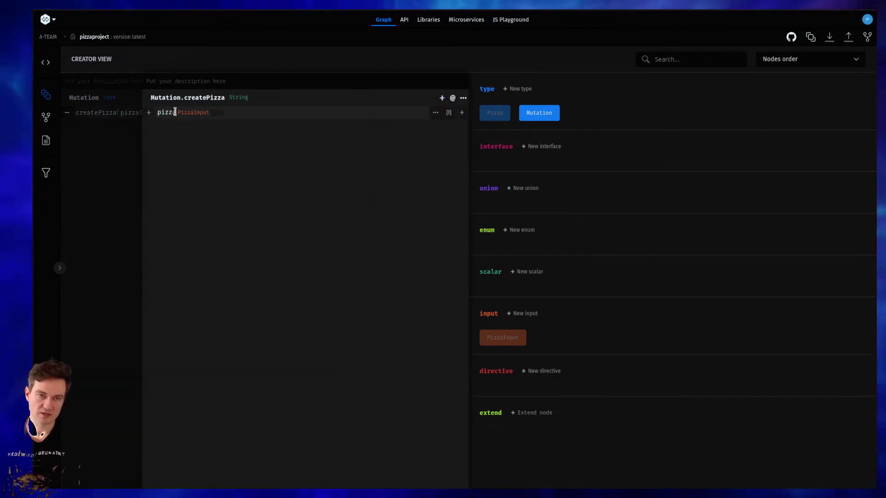
click(119, 210)
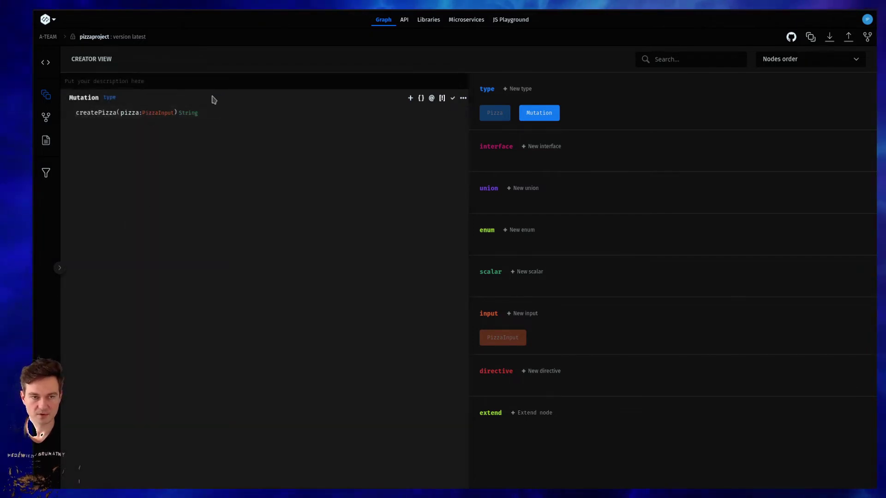
Review the pizza argument, PizzaInput, Mutation and Pizza nodes in turn
click(78, 113)
mouse_move(305, 112)
click(450, 113)
click(414, 162)
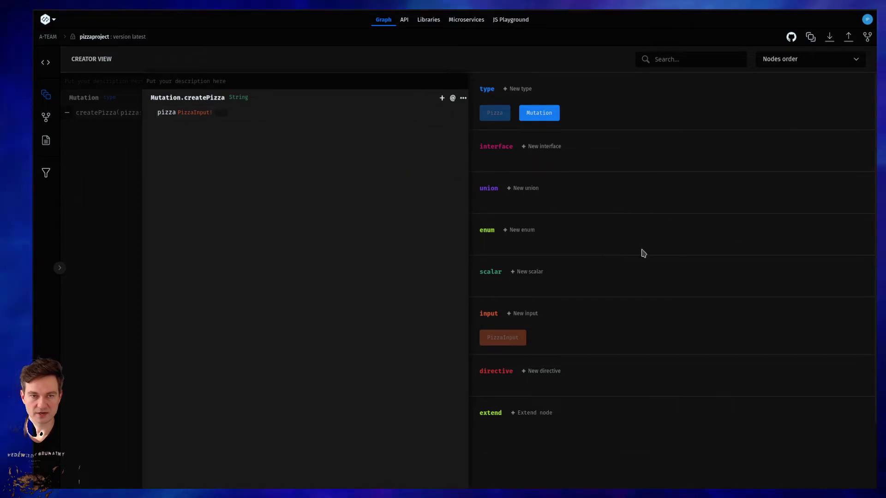
click(460, 178)
click(106, 338)
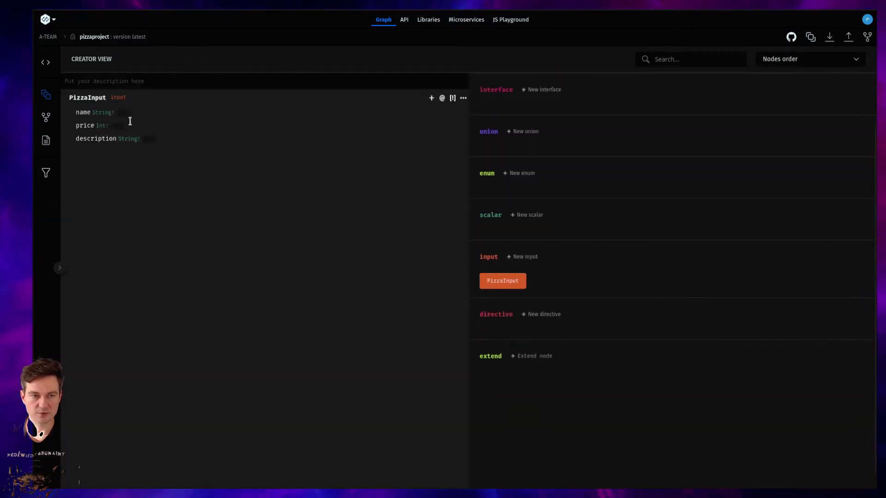
click(732, 284)
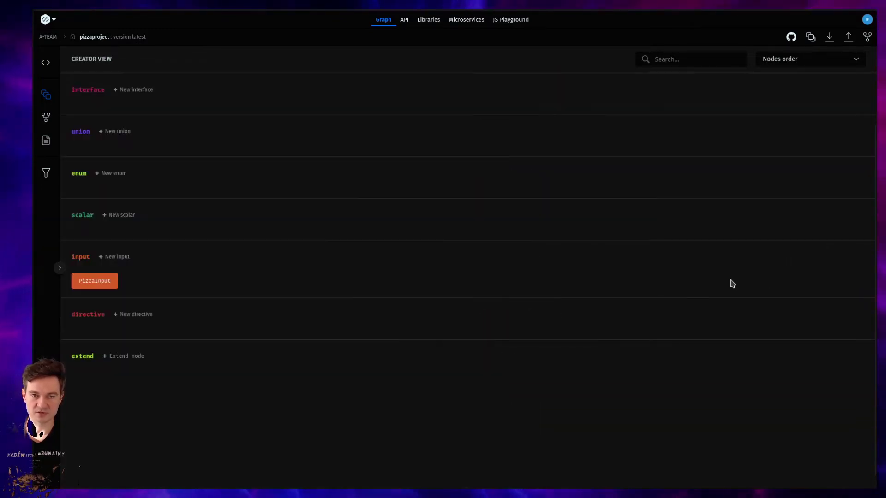
scroll(291, 282, up, 1)
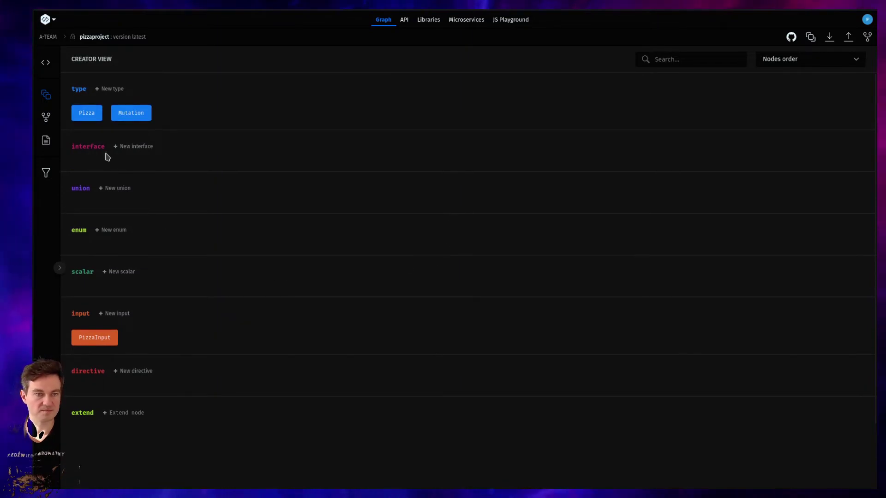
click(124, 114)
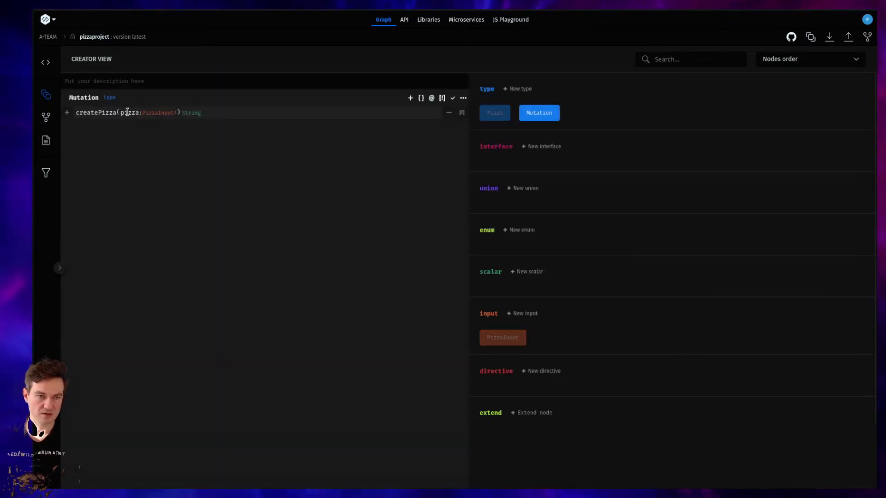
click(652, 156)
click(80, 117)
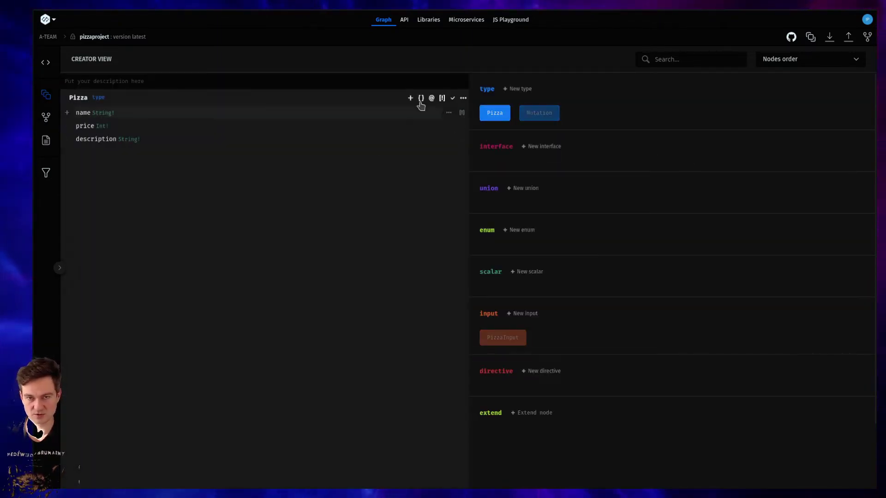
Create a Query type with a Pizza-typed field
click(521, 88)
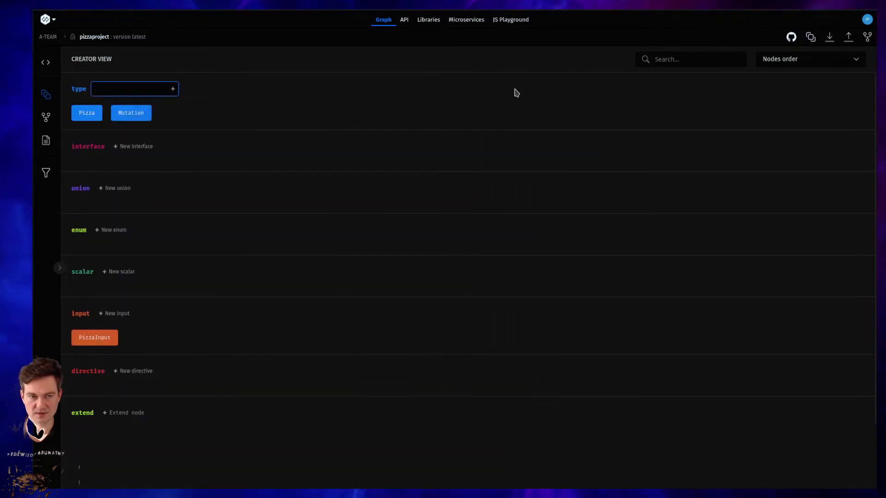
text(Query)
key(Return)
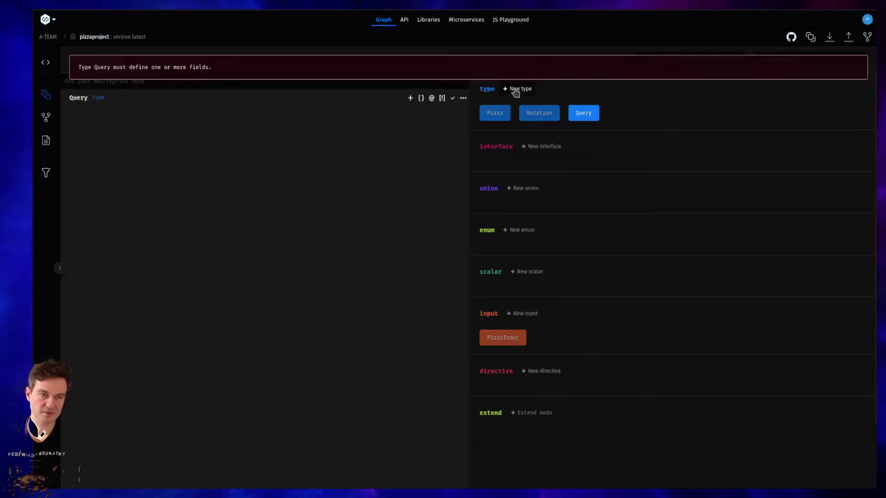
click(411, 99)
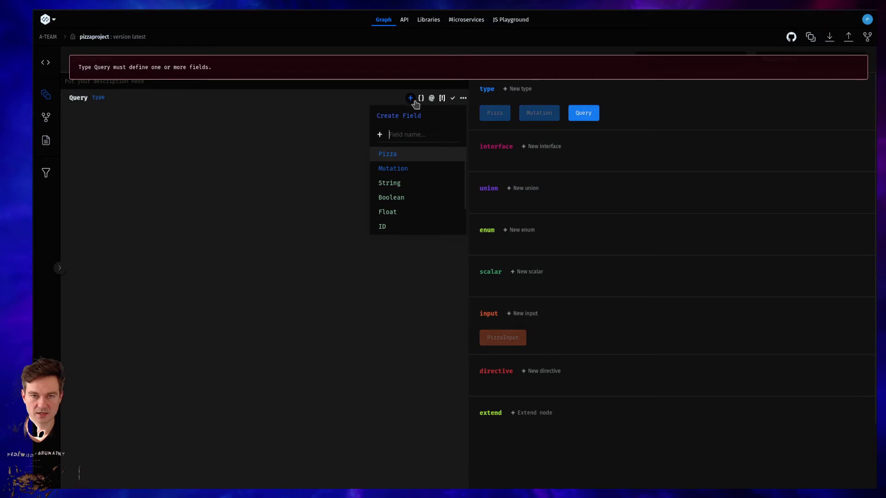
click(414, 154)
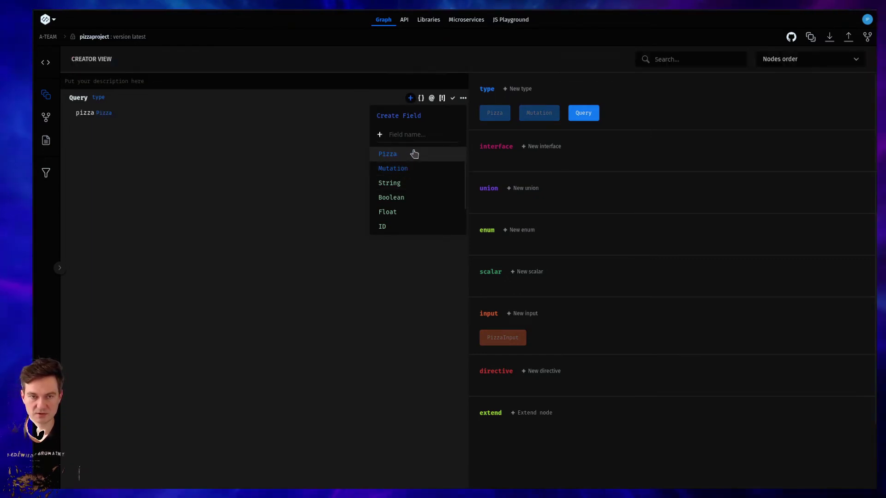
click(87, 116)
Rename the field to pizzas and make it return [Pizza!]!
double_click(88, 113)
key(BackSpace)
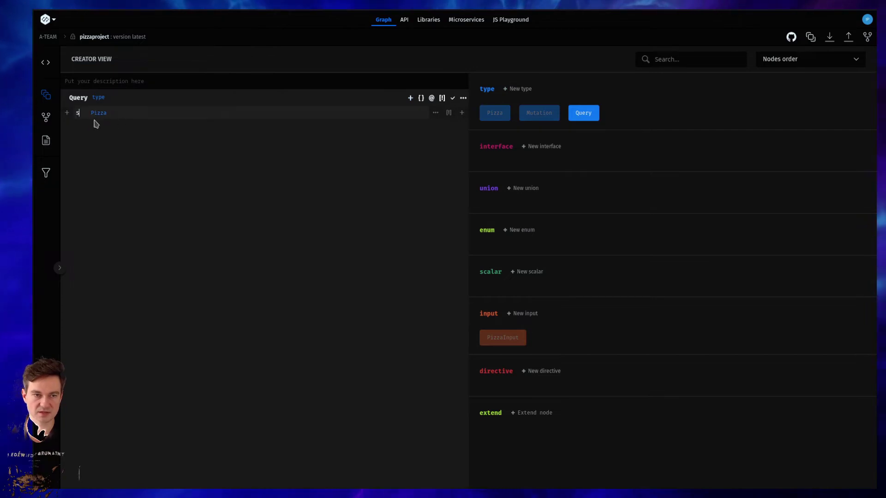
text(pizza)
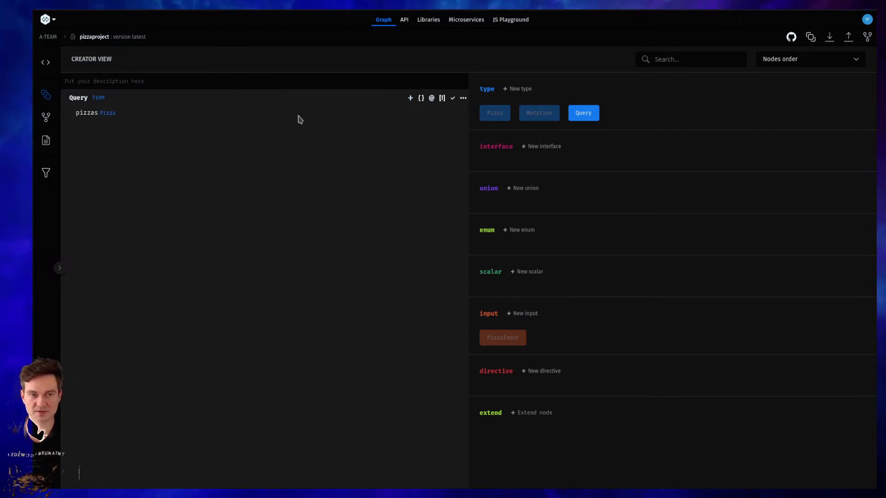
click(449, 113)
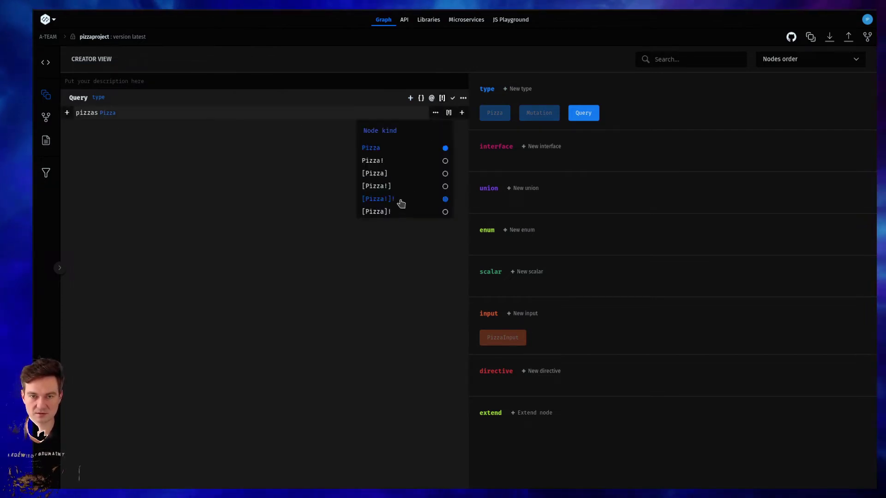
click(399, 201)
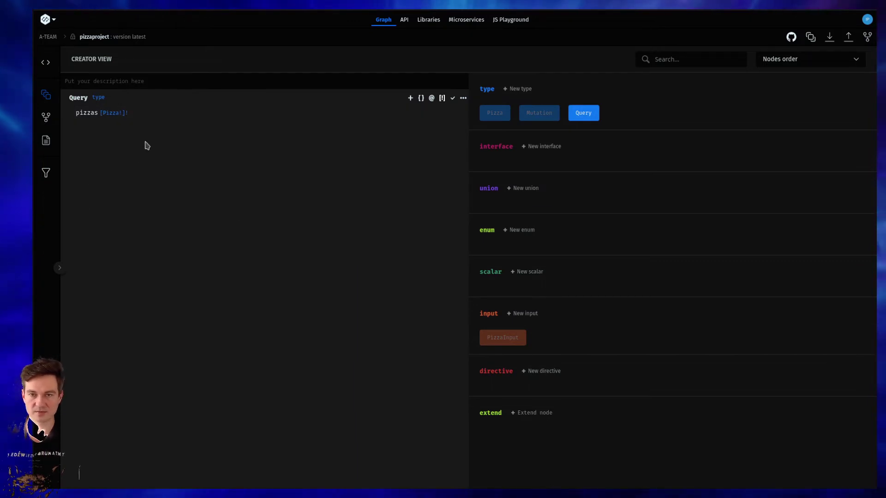
click(764, 192)
Show the schema code and step through the Pizza, PizzaInput and Mutation definitions
click(46, 62)
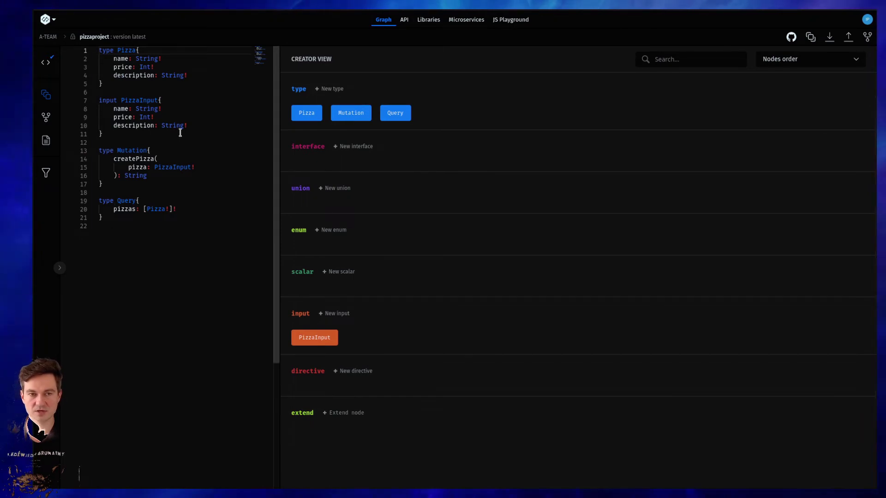
click(125, 66)
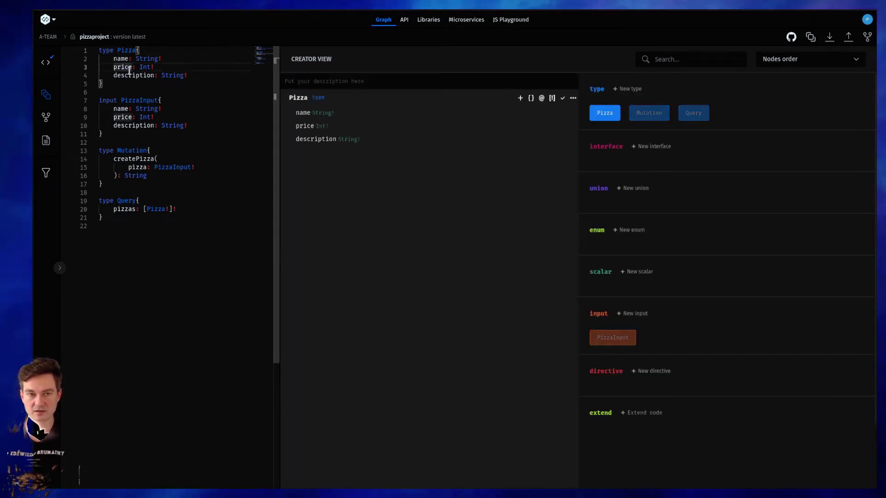
click(142, 117)
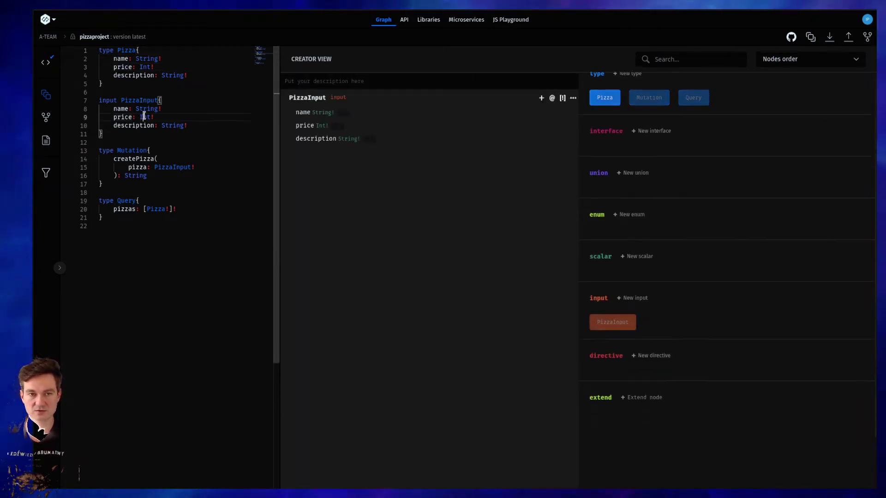
click(139, 167)
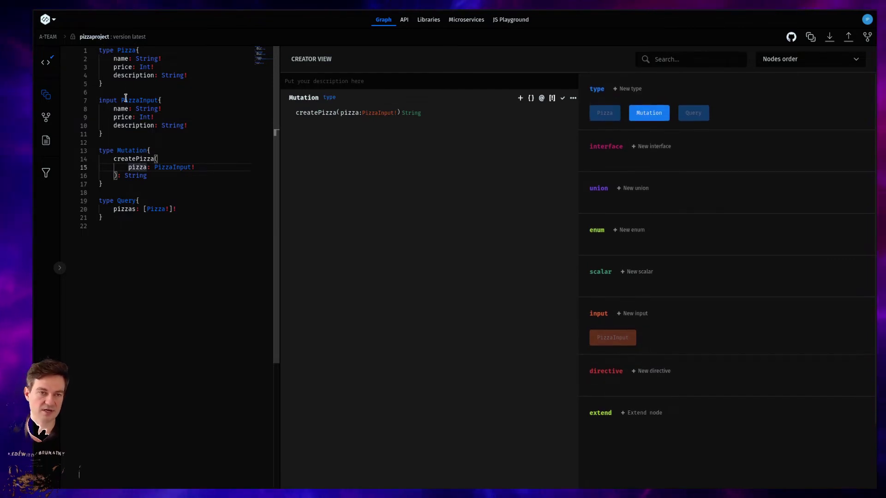
click(128, 112)
key(Up)
key(Up)
key(Up)
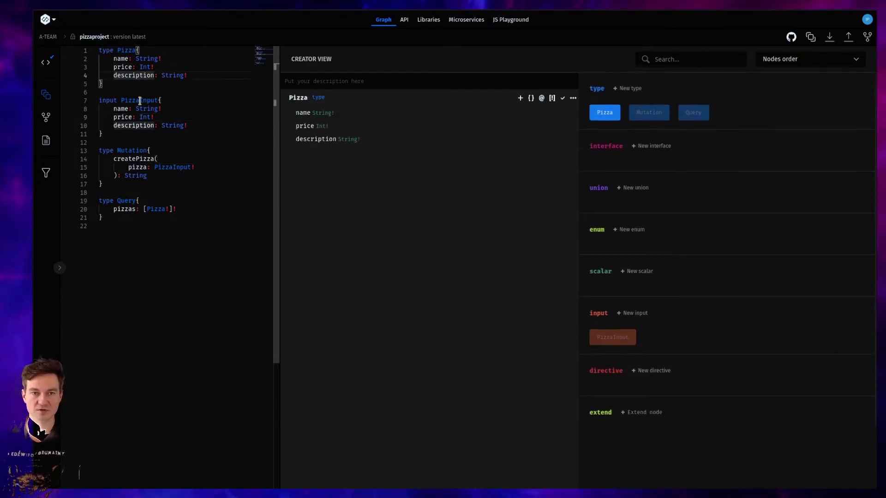
Step through Mutation and Query, inspect Pizza referenced by pizzas, then close the panels
click(140, 110)
click(138, 167)
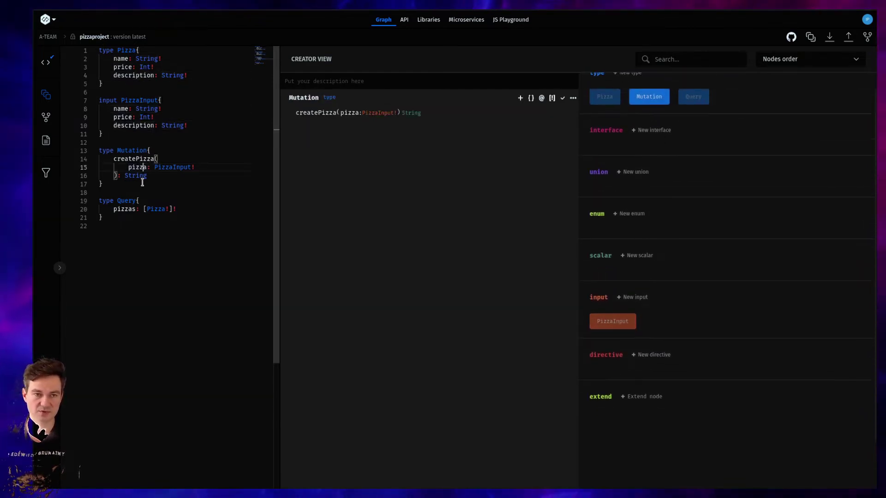
click(145, 208)
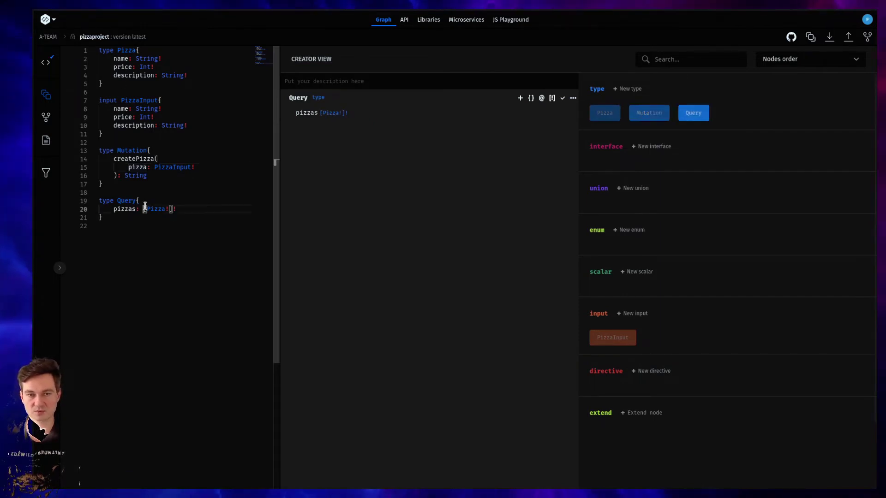
click(573, 113)
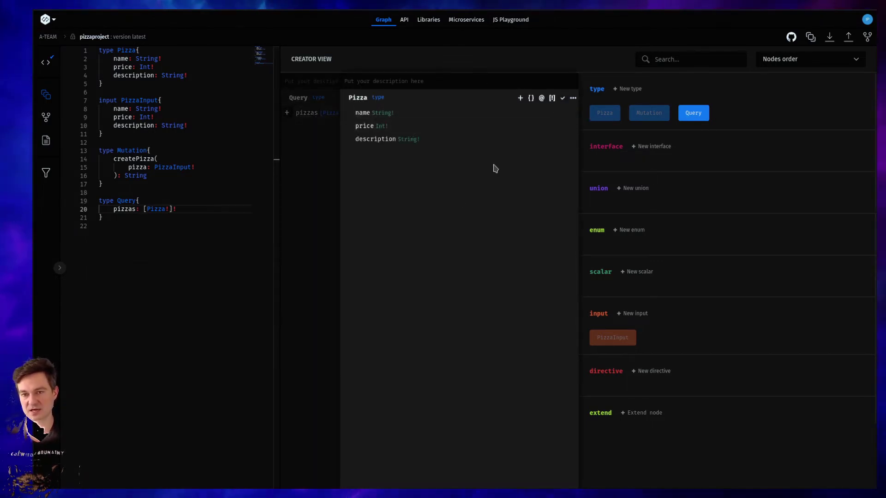
click(327, 170)
click(768, 247)
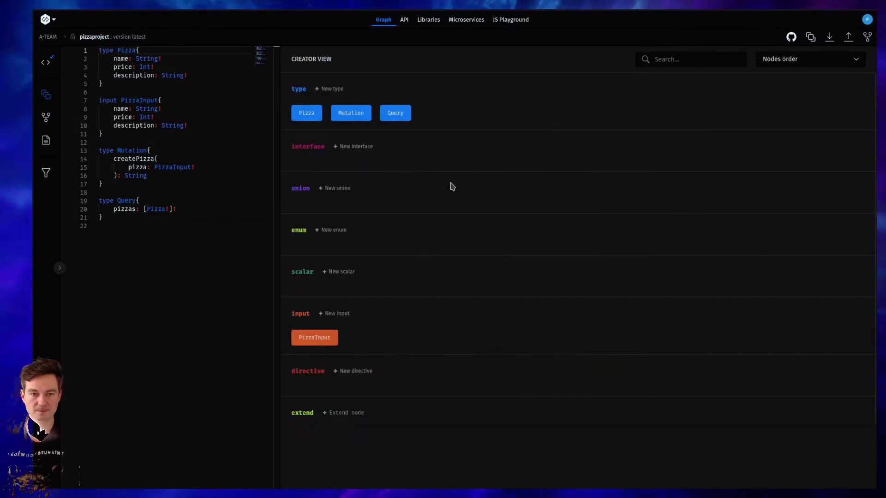
scroll(487, 374, down, 2)
scroll(487, 374, up, 2)
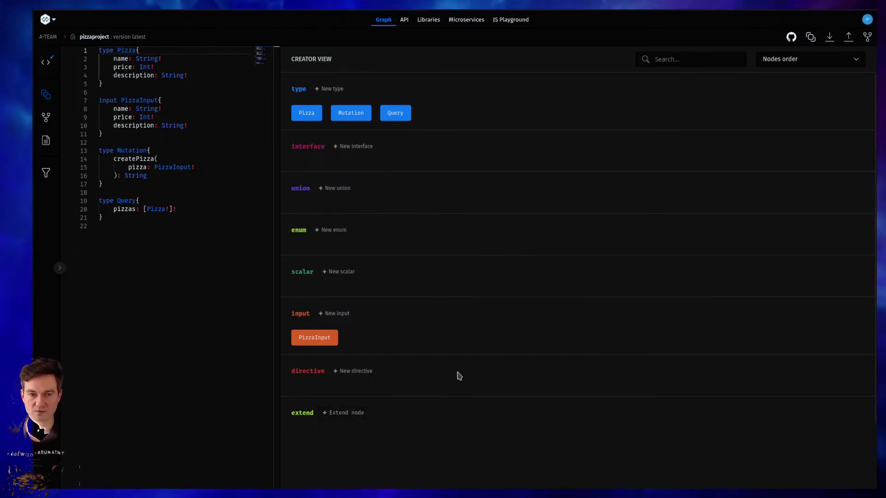
Create a DbNode interface with a required id String! field
click(364, 147)
text(DbNode)
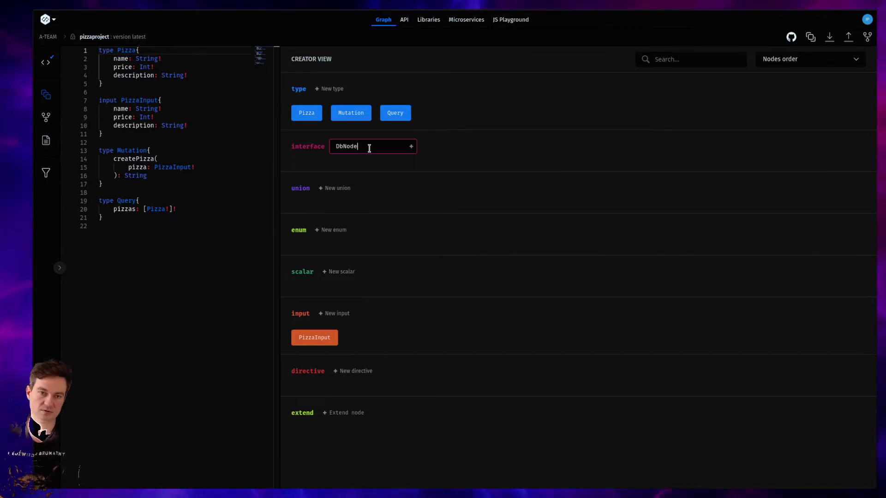
key(Return)
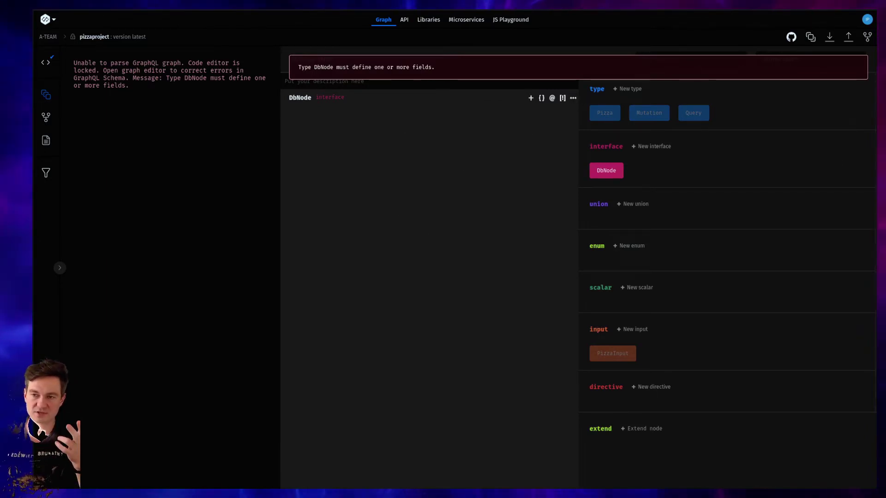
click(531, 98)
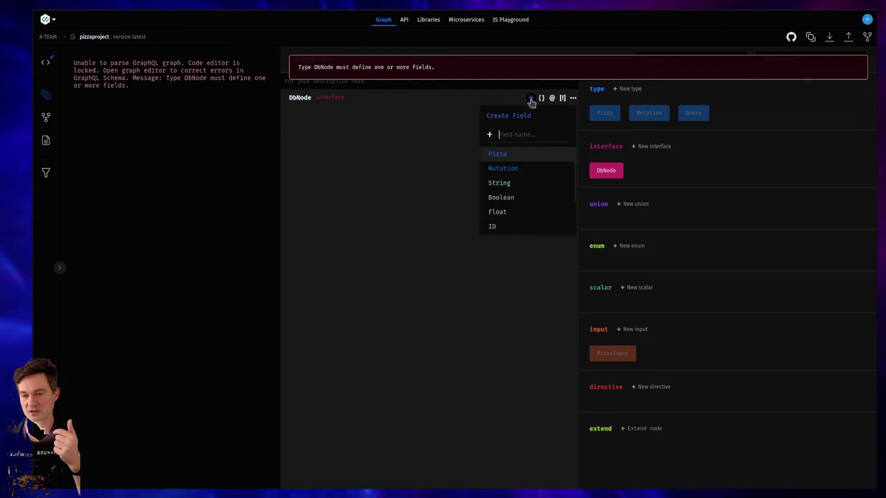
click(500, 183)
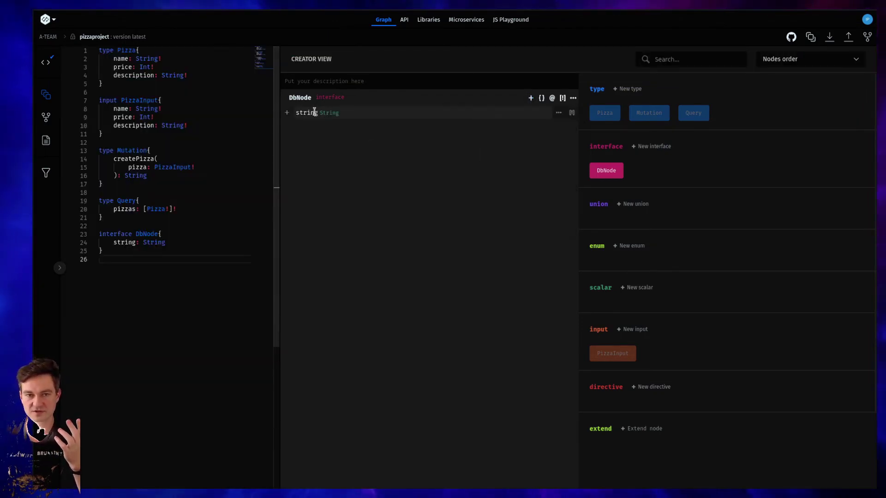
double_click(304, 113)
key(BackSpace)
text(id)
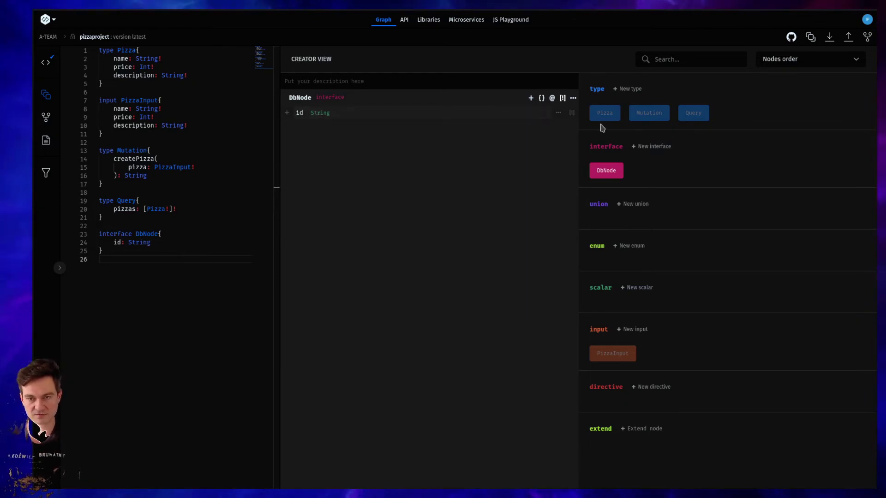
click(571, 115)
click(553, 167)
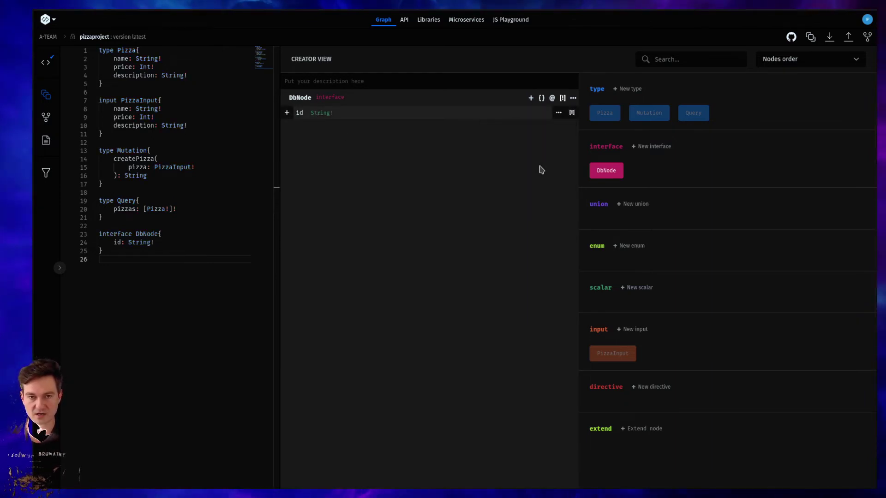
Add a required createdAt String! field to DbNode
click(530, 98)
text(created)
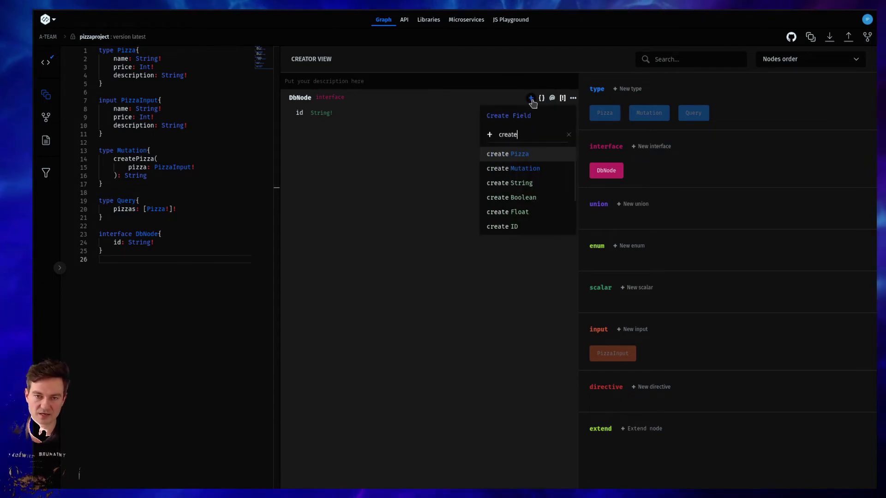
text(At)
click(547, 183)
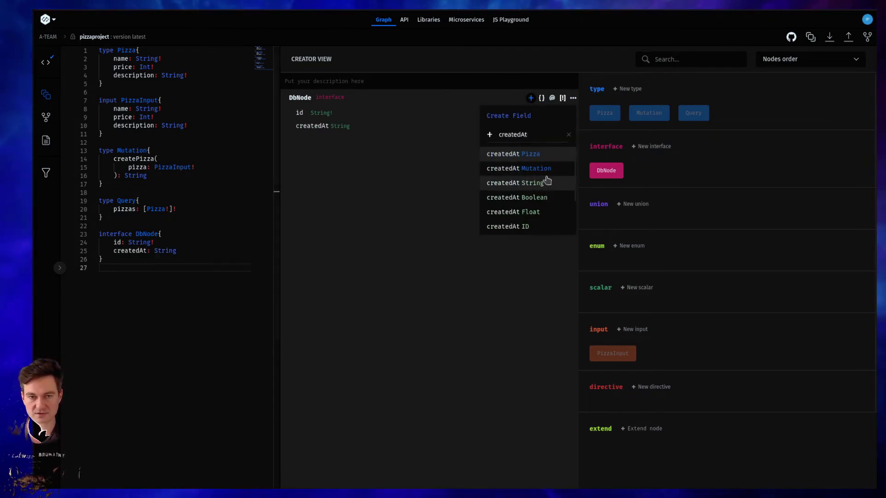
click(572, 126)
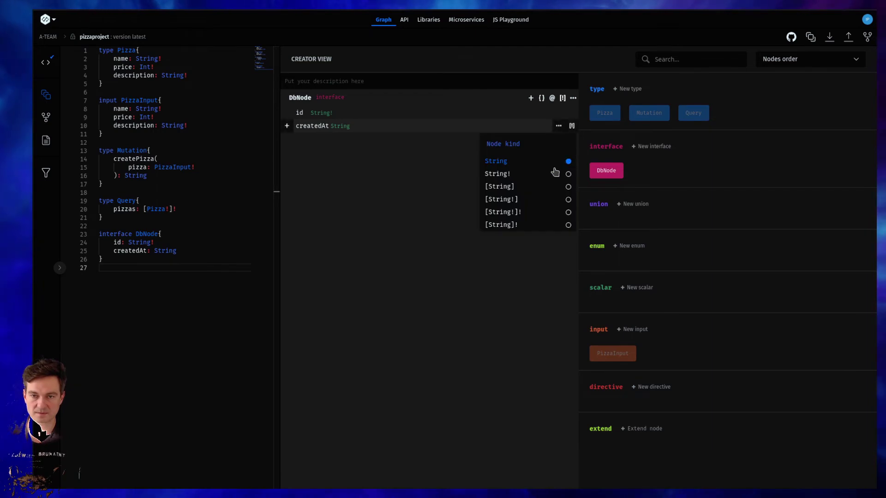
click(542, 174)
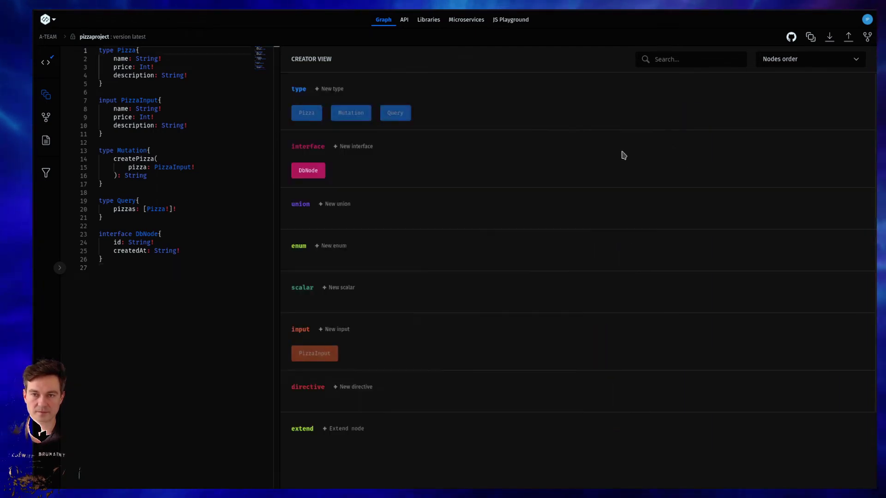
Review Pizza briefly, then create a new type named Ingredient
click(301, 113)
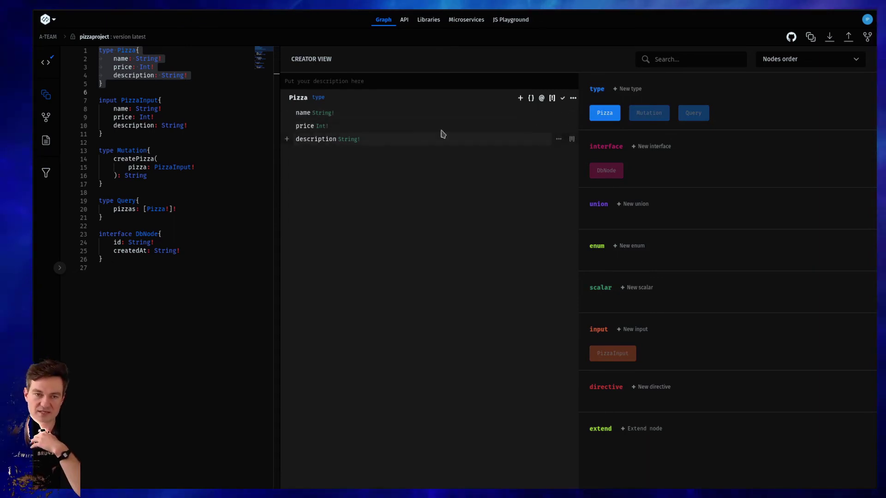
click(719, 127)
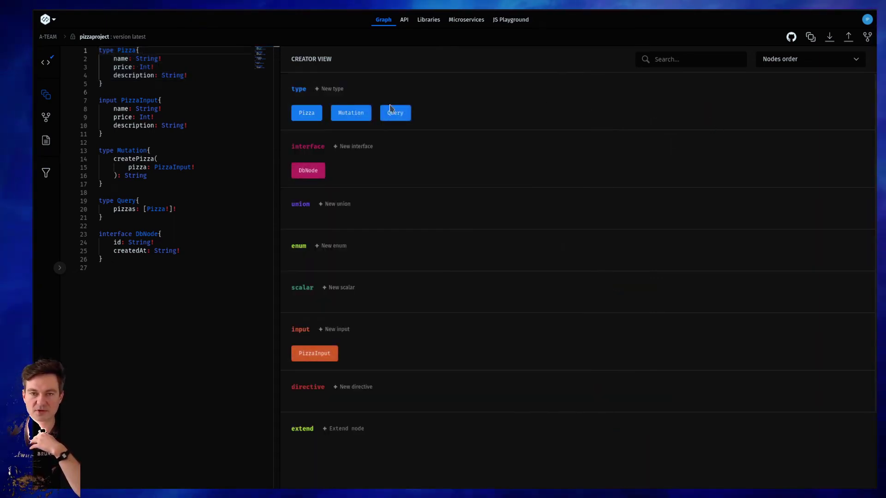
click(330, 89)
text(Inpu)
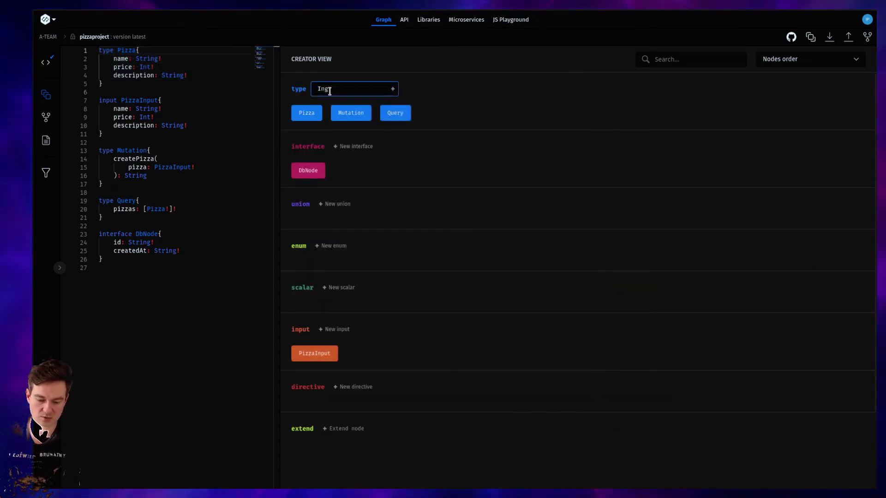
text(t)
key(Return)
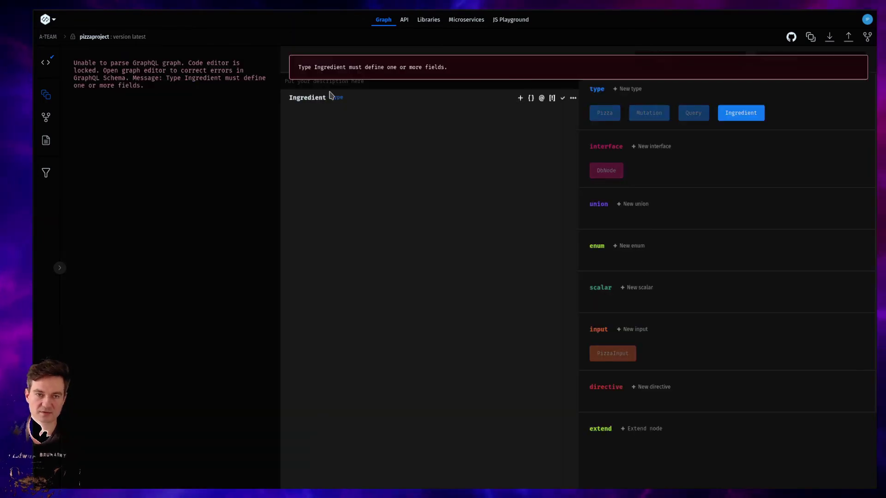
Add fields name String and price Int to Ingredient
click(523, 99)
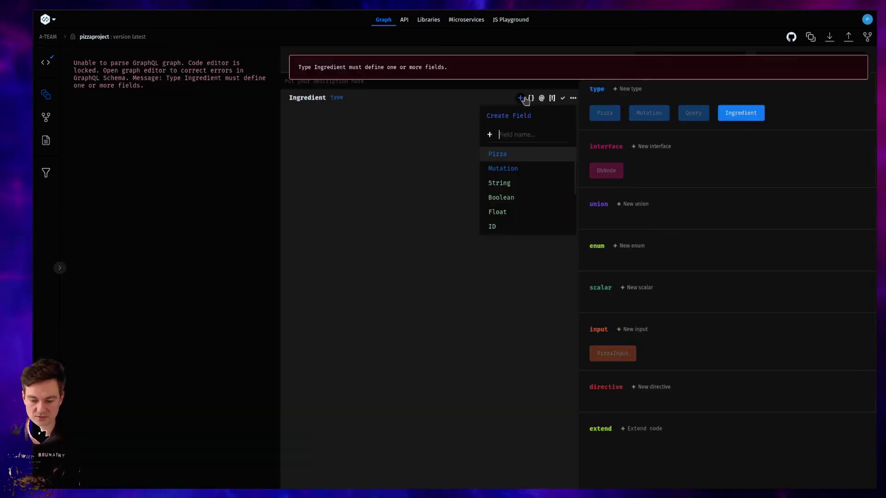
text(name)
key(Down)
key(Down)
key(Return)
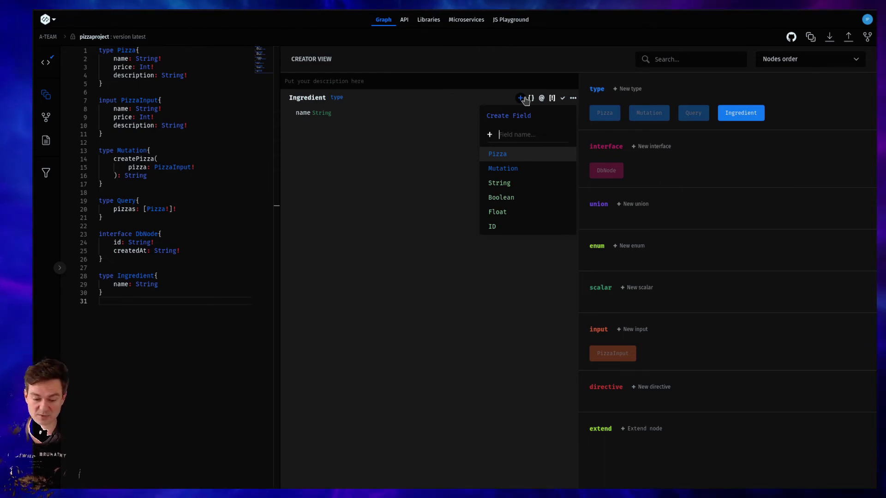
text(price)
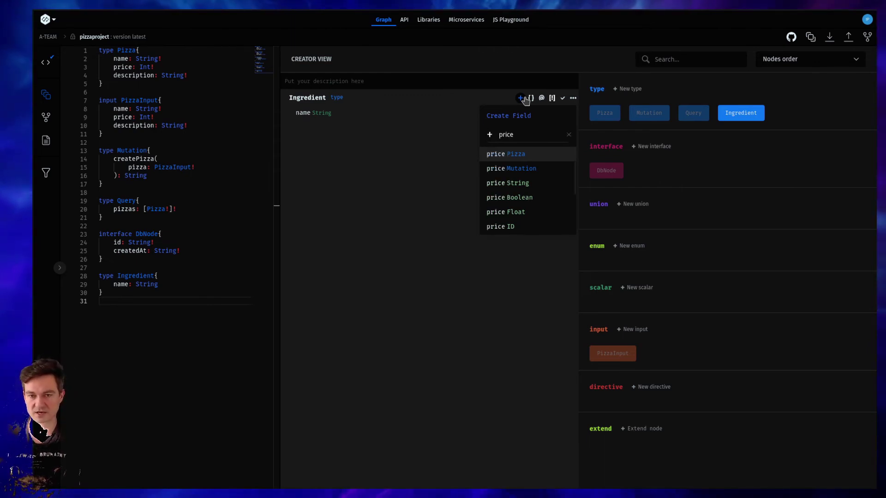
text( Int)
key(Return)
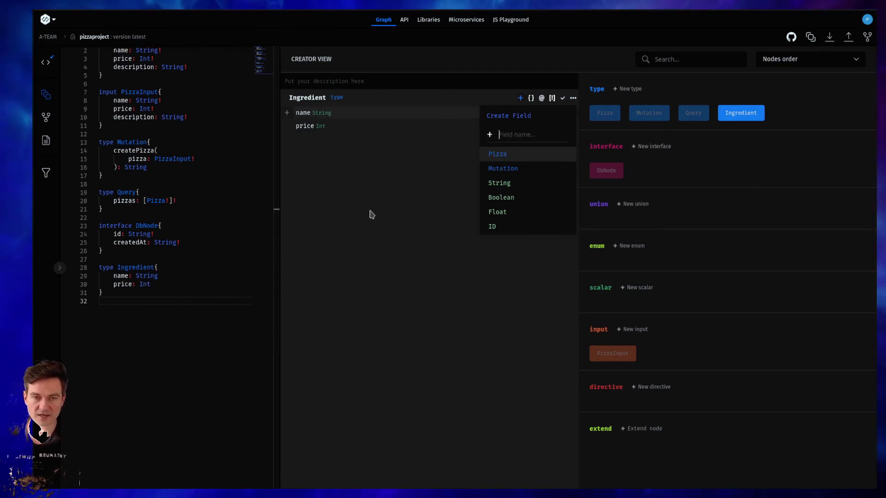
Make Ingredient's fields required: name String! and price Int!
click(572, 113)
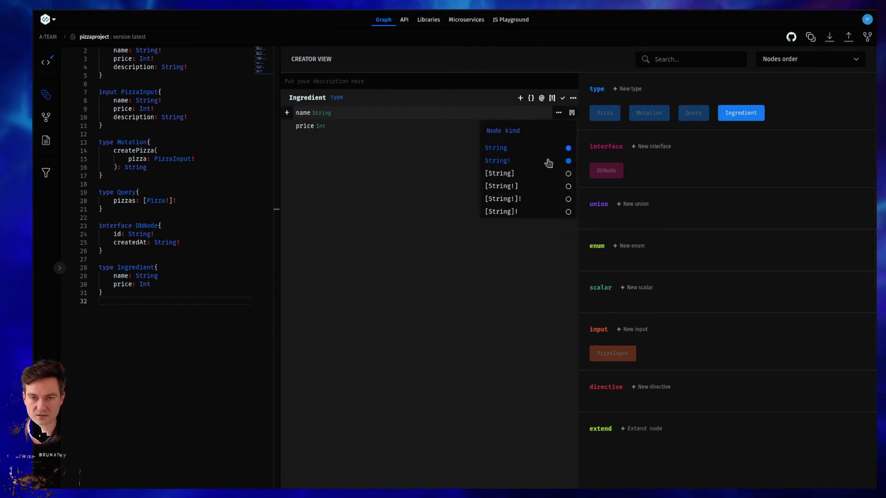
click(552, 160)
click(571, 125)
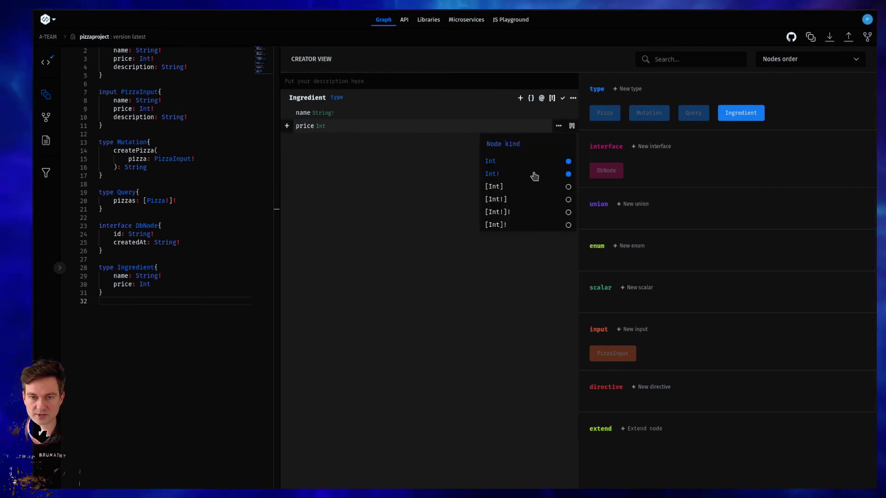
click(535, 175)
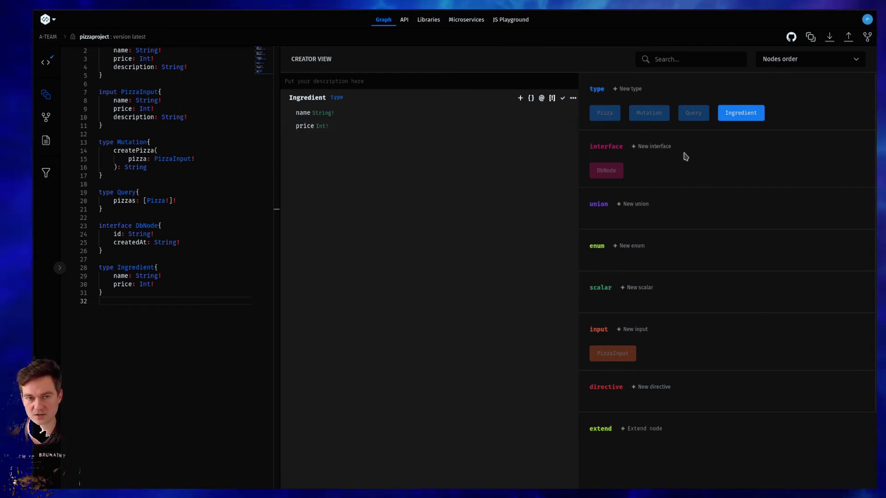
click(605, 113)
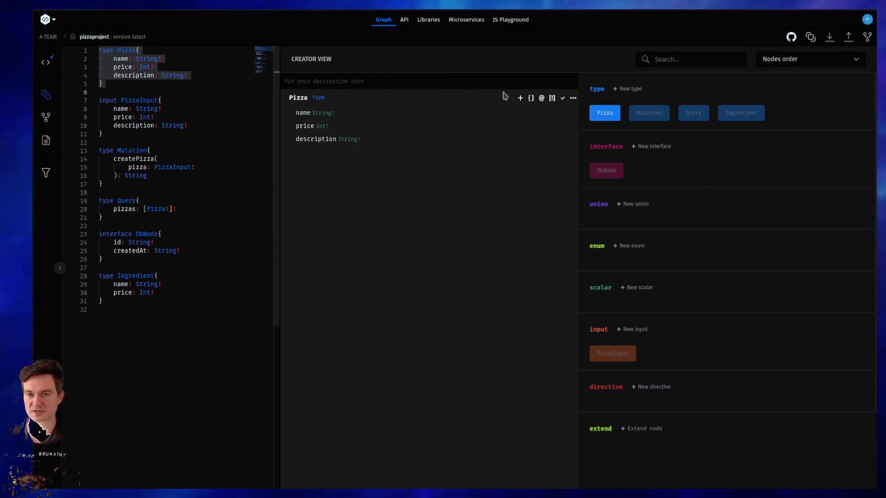
Add an ingredients field to Pizza as a required list [Ingredient!]!
click(521, 99)
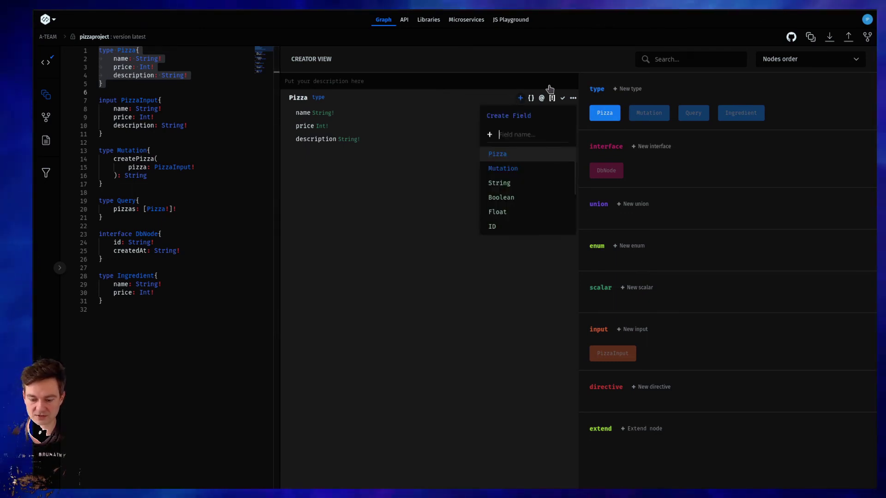
text(ingredients in)
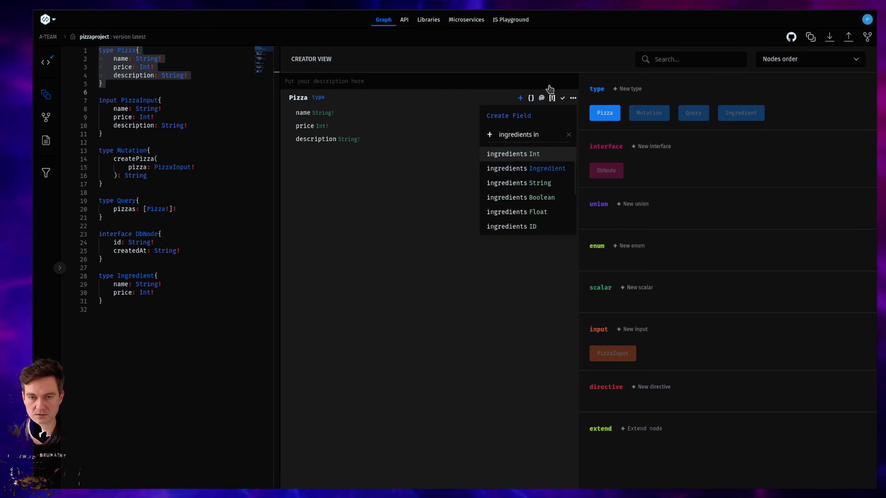
key(Down)
key(Return)
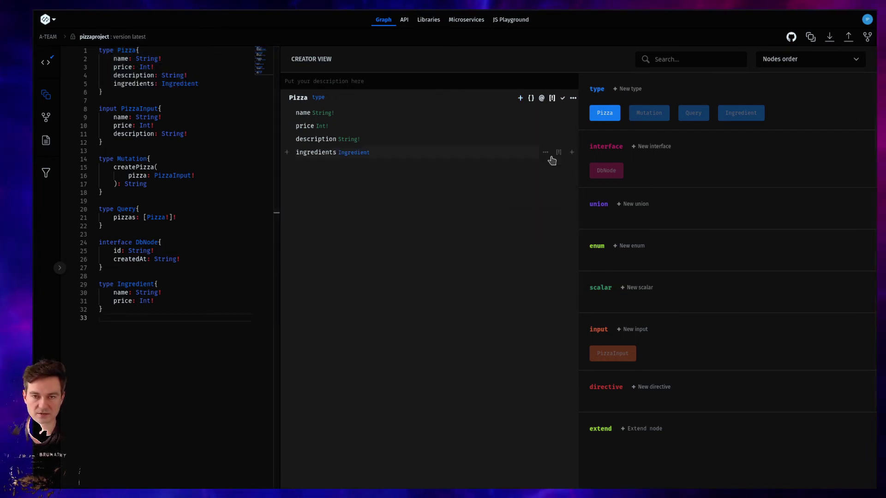
click(558, 154)
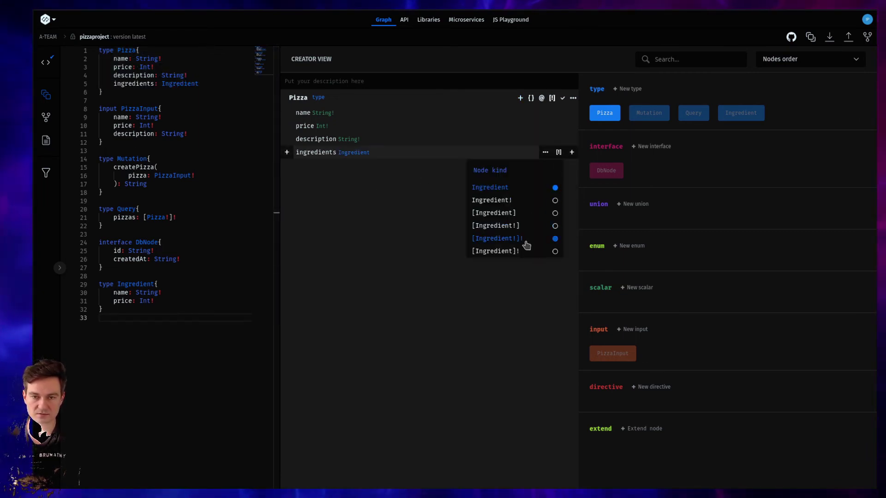
click(526, 245)
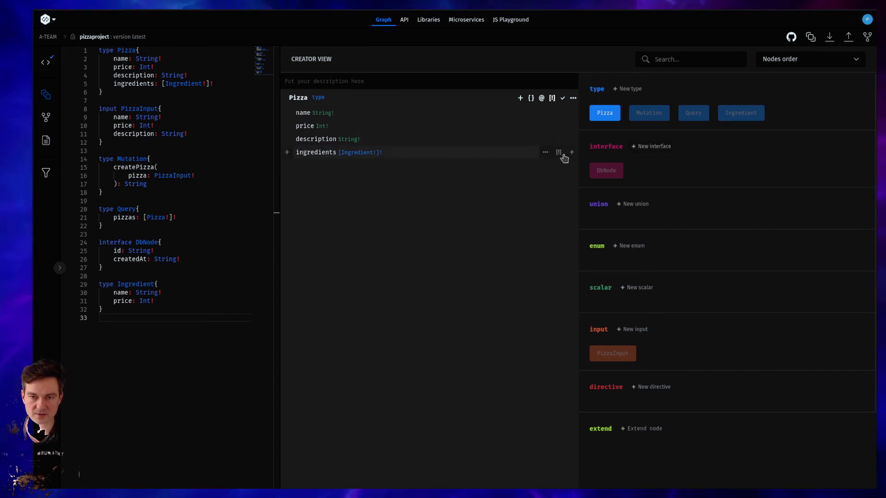
Review the Ingredient type's fields and close its view
click(568, 157)
click(349, 195)
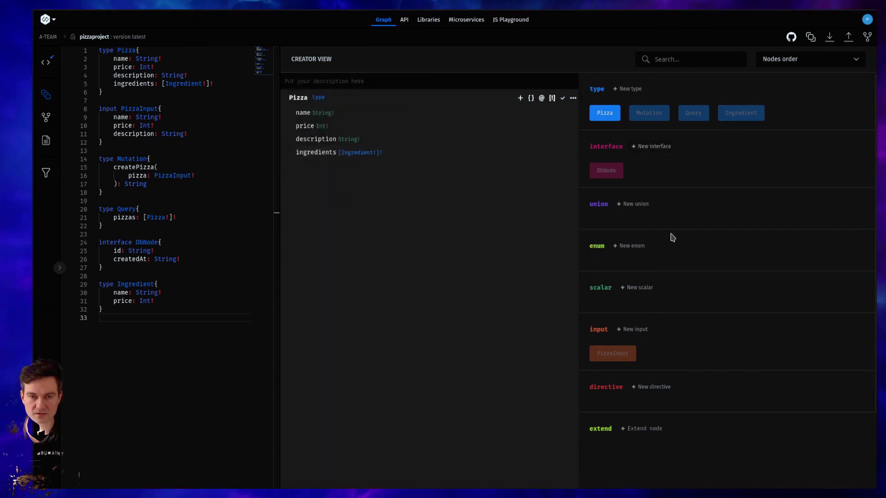
Generate an IngredientInput from Ingredient with name String! and price Int!
click(699, 214)
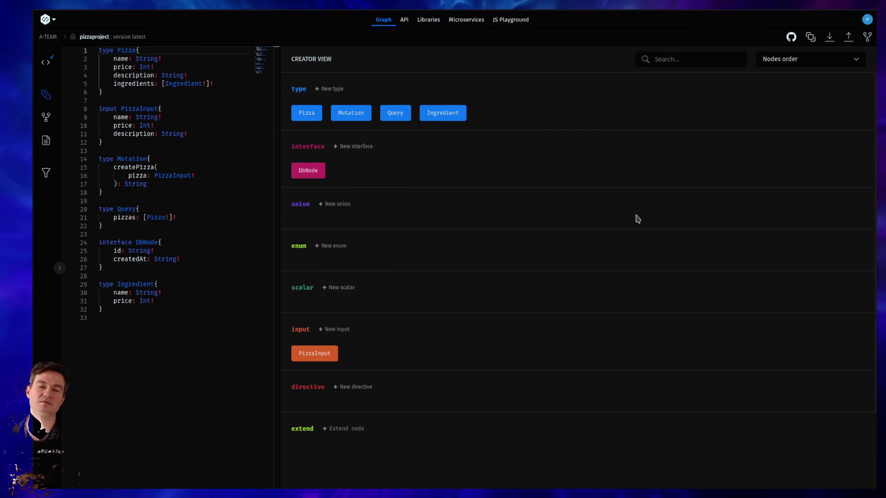
click(440, 113)
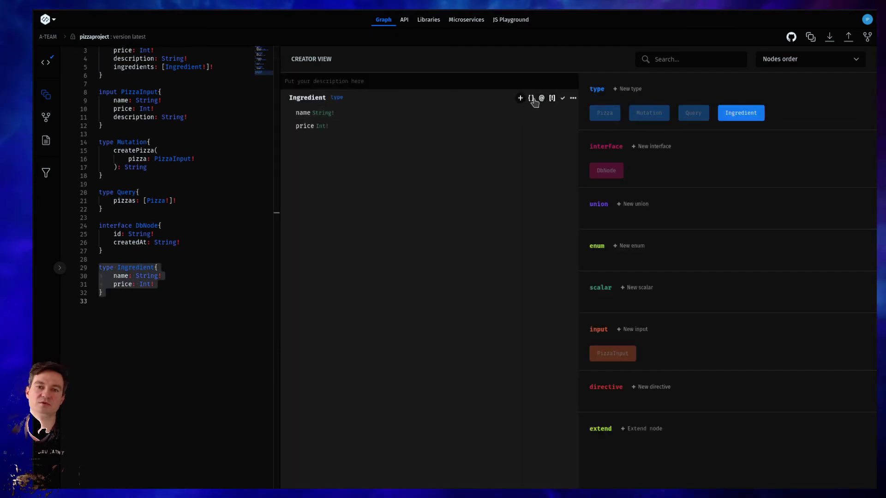
click(573, 100)
click(519, 159)
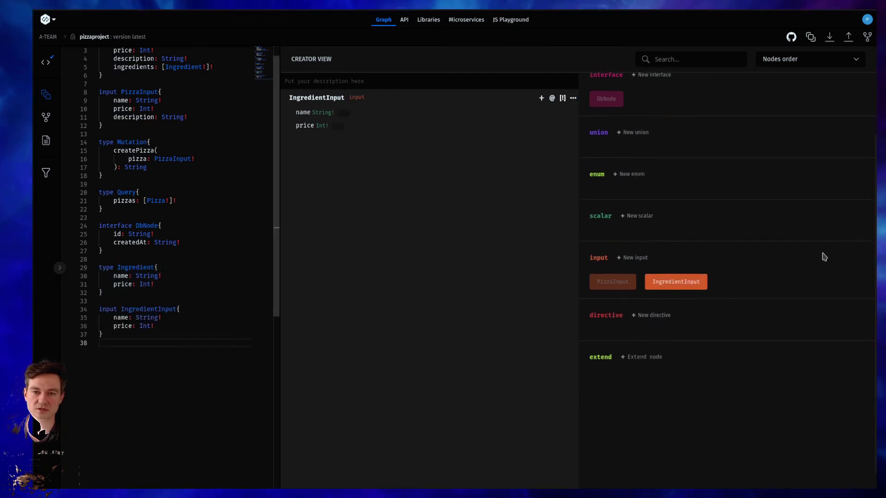
click(785, 224)
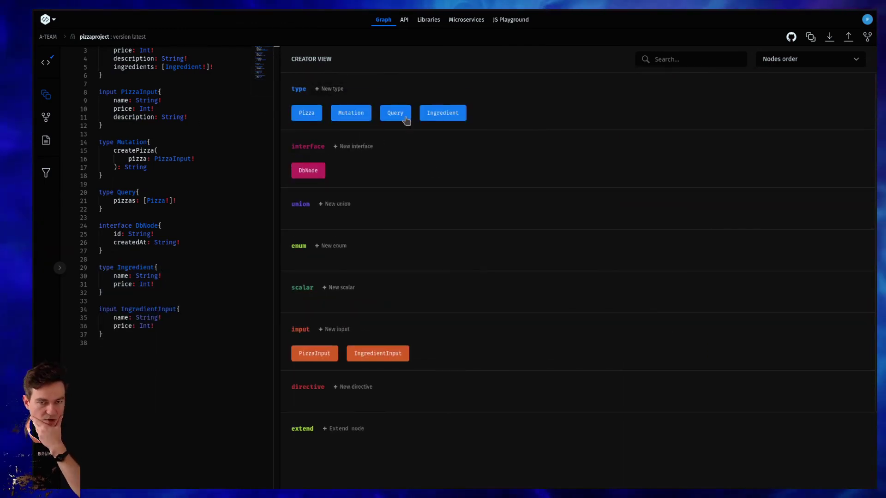
Review Pizza, Ingredient and the DbNode interface's id and createdAt fields
click(303, 116)
click(727, 116)
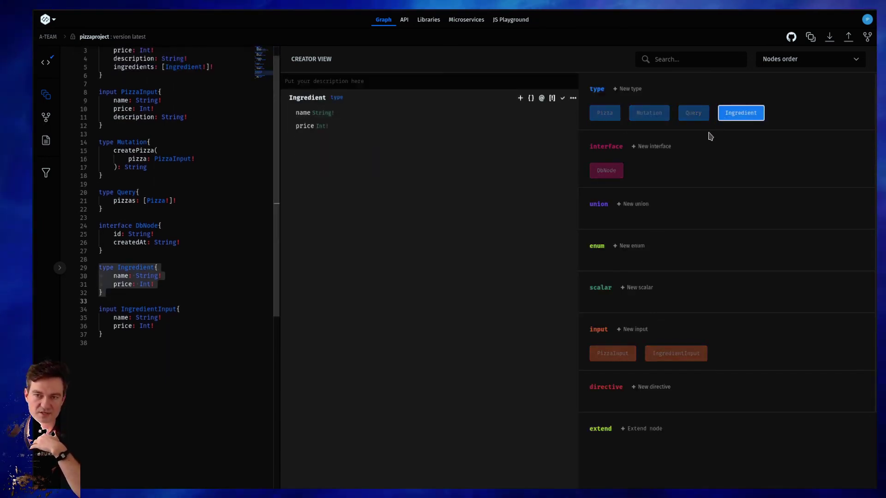
click(703, 142)
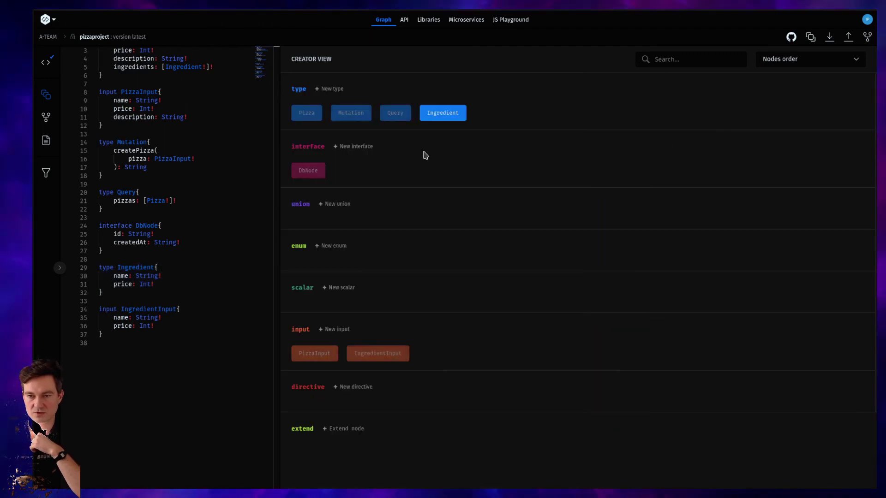
click(310, 171)
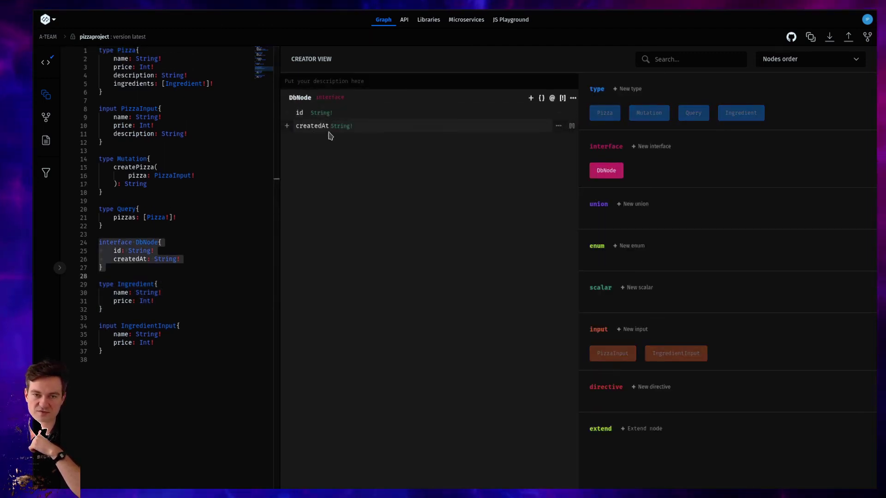
Make Pizza and Ingredient both implement the DbNode interface
click(604, 113)
click(531, 99)
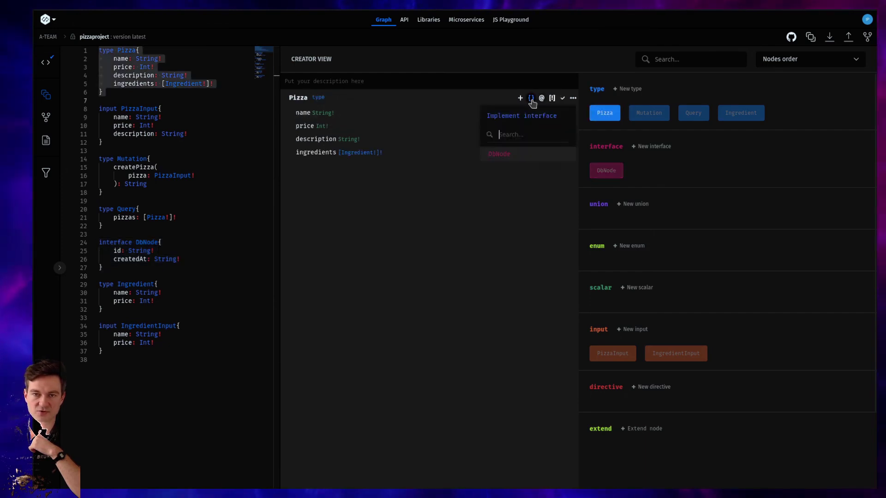
click(513, 152)
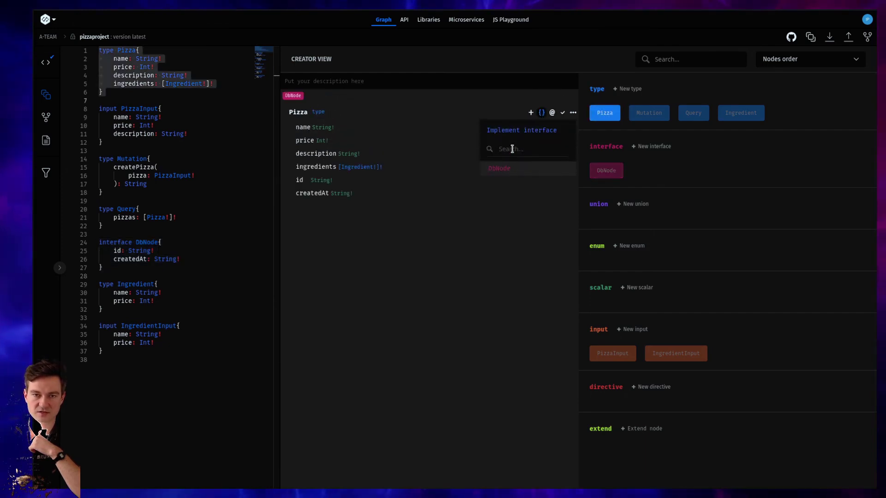
click(741, 117)
click(531, 99)
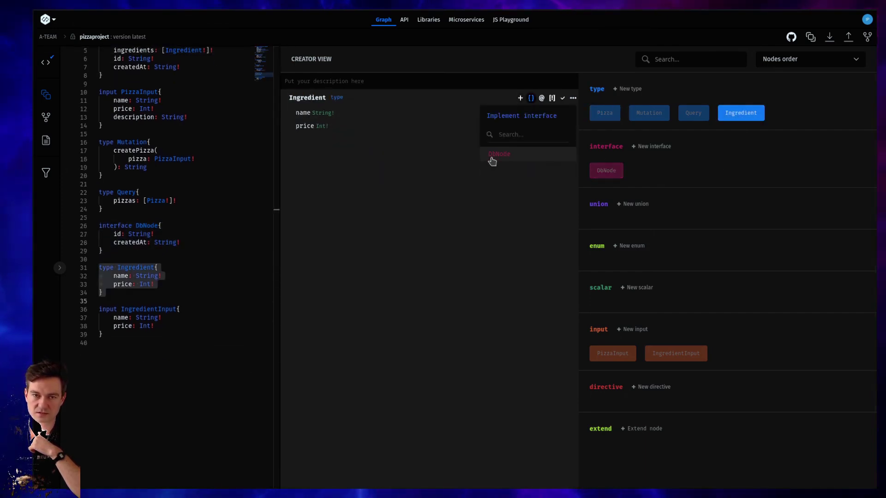
click(493, 154)
click(434, 237)
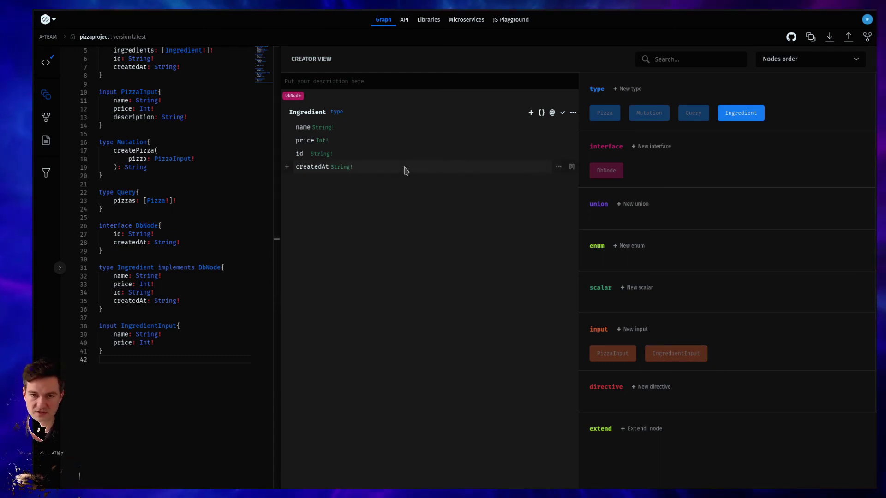
Regenerate IngredientInput with id and createdAt, then delete the old two-field duplicate
click(573, 112)
click(529, 173)
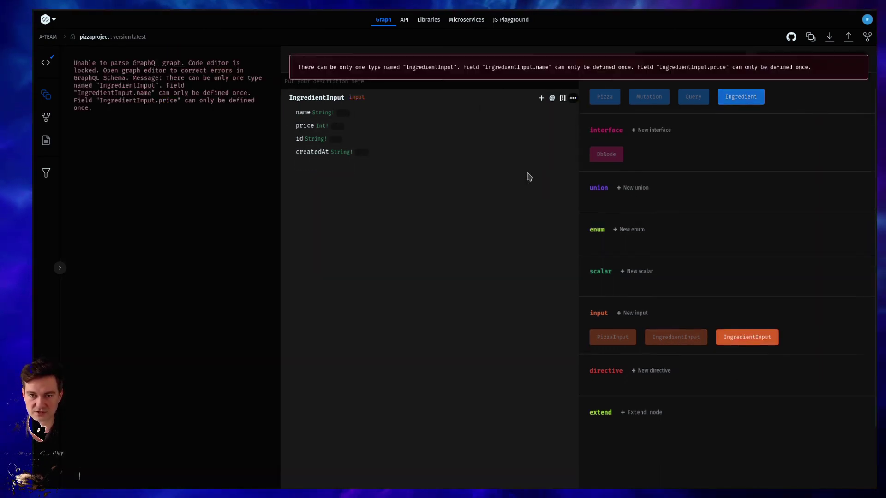
scroll(718, 277, down, 1)
click(707, 282)
right_click(709, 283)
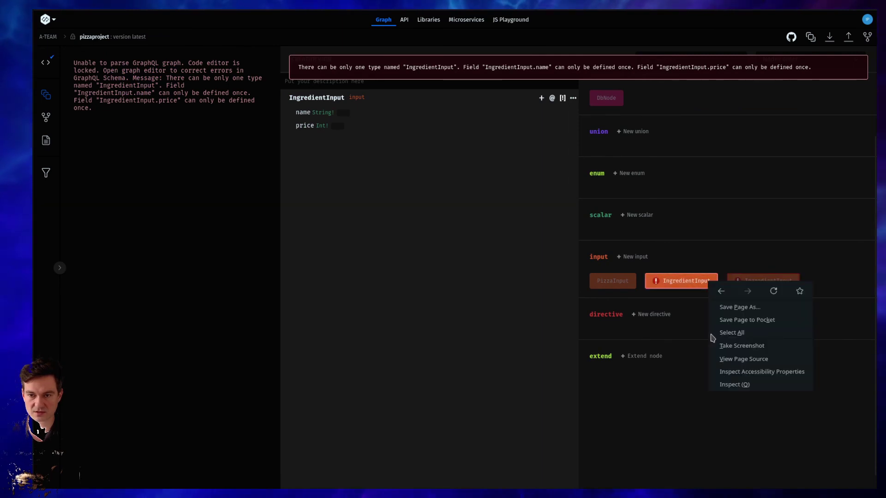
key(Escape)
click(573, 97)
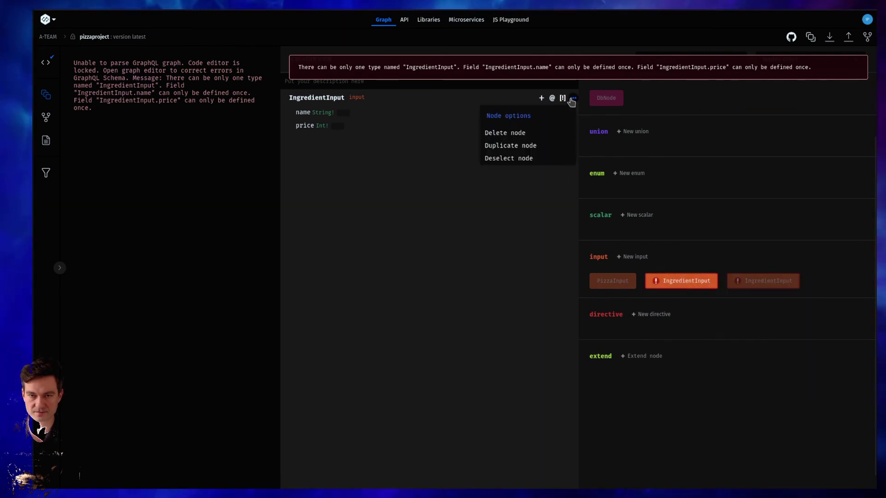
click(547, 134)
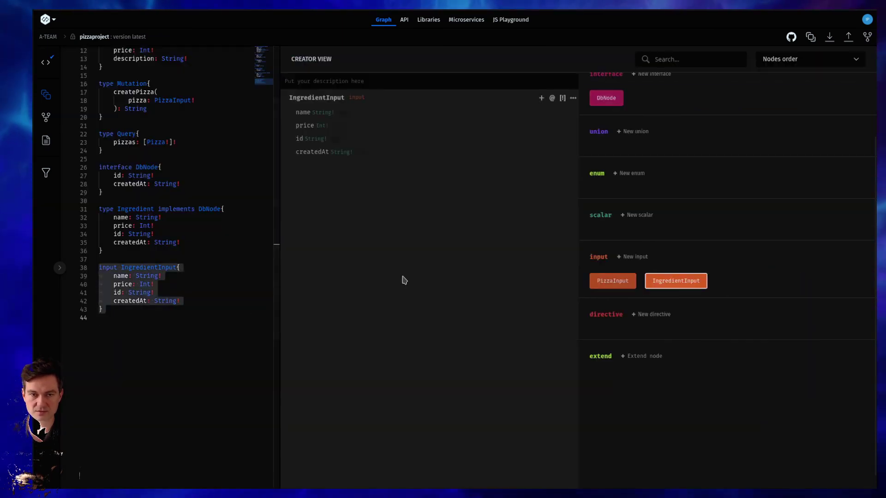
scroll(690, 186, up, 1)
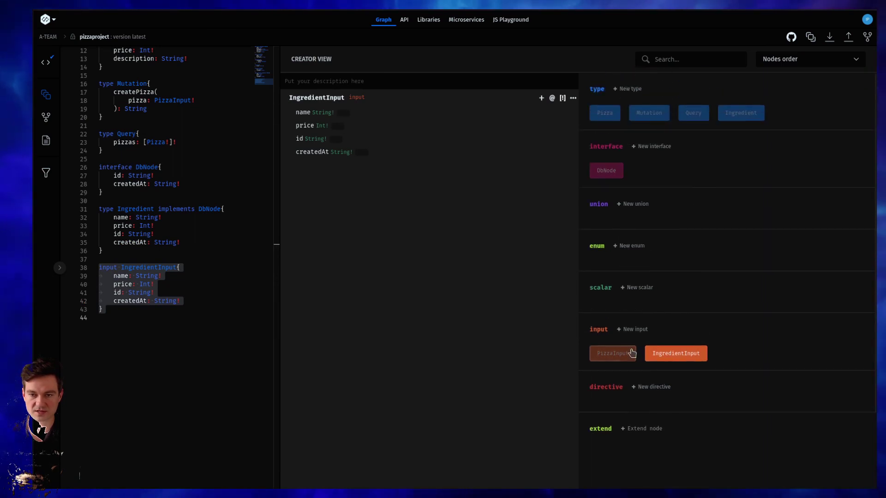
Delete the outdated PizzaInput and regenerate it from Pizza with id and createdAt
click(613, 353)
click(573, 97)
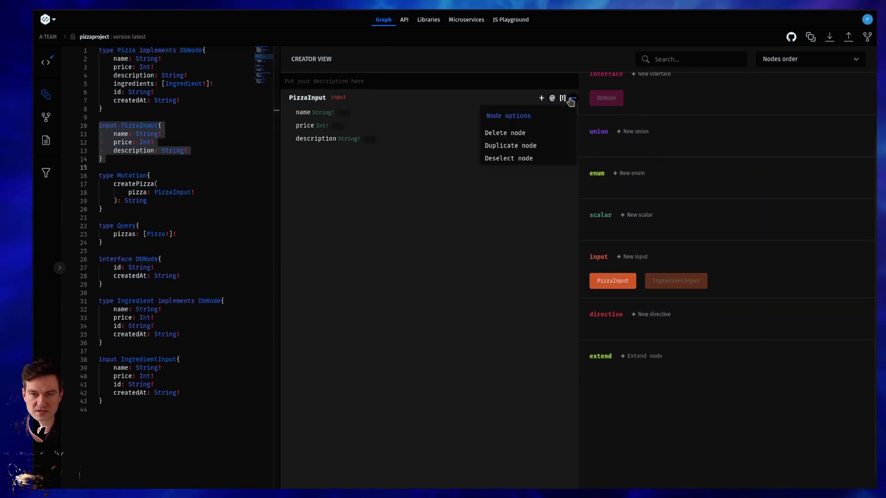
click(532, 133)
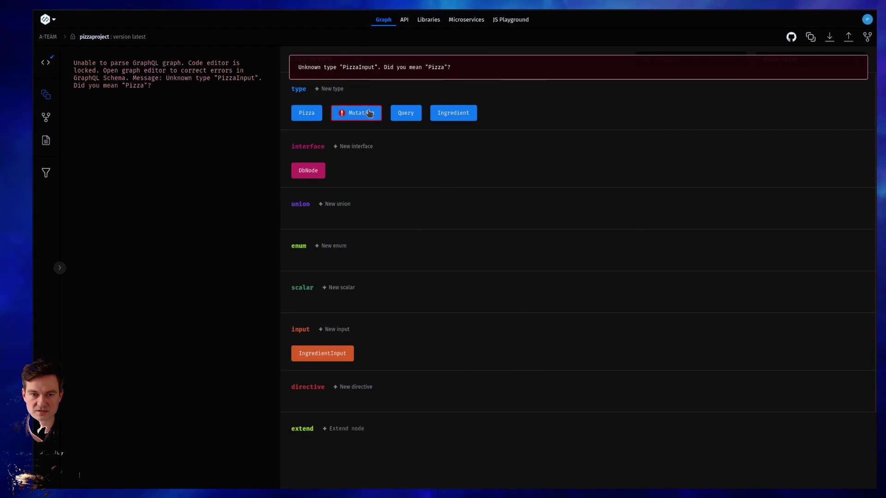
click(307, 113)
click(573, 113)
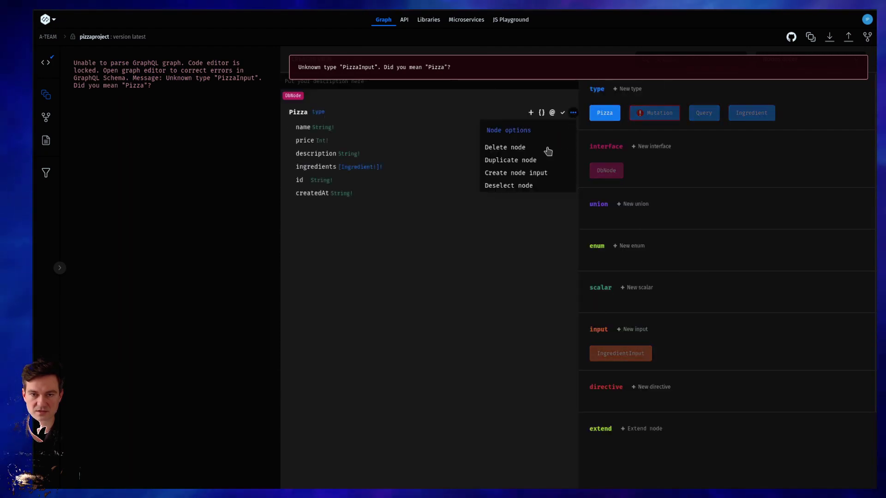
click(527, 173)
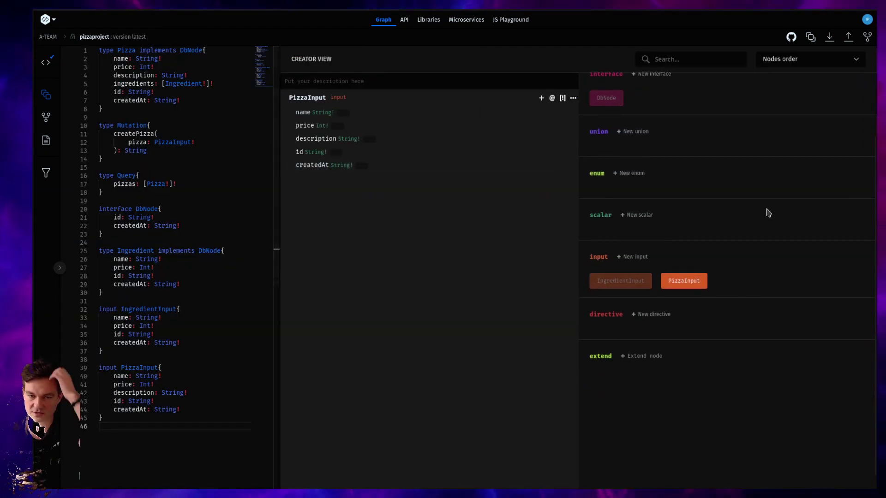
scroll(231, 225, down, 3)
scroll(235, 224, up, 3)
scroll(273, 225, down, 2)
scroll(281, 232, up, 2)
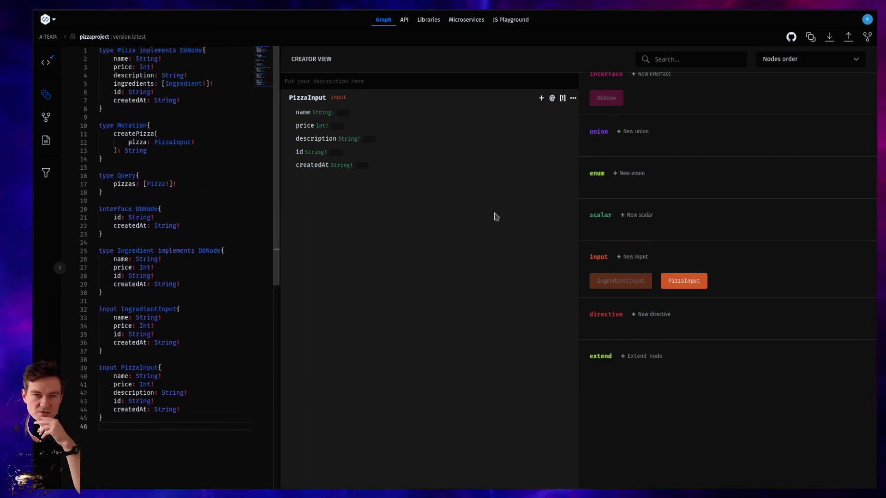
scroll(708, 239, up, 1)
Reorder node kinds to interface, type, input first, then clear the 'pizza' search
click(810, 61)
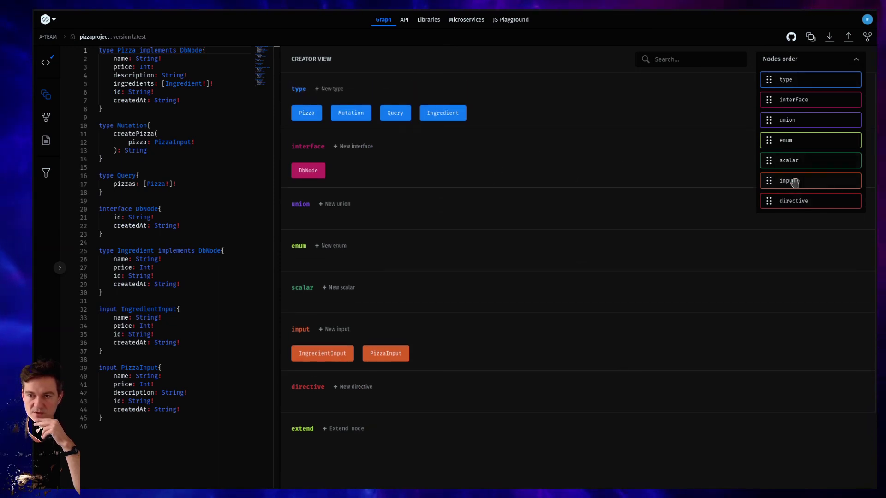
drag(792, 180, 803, 81)
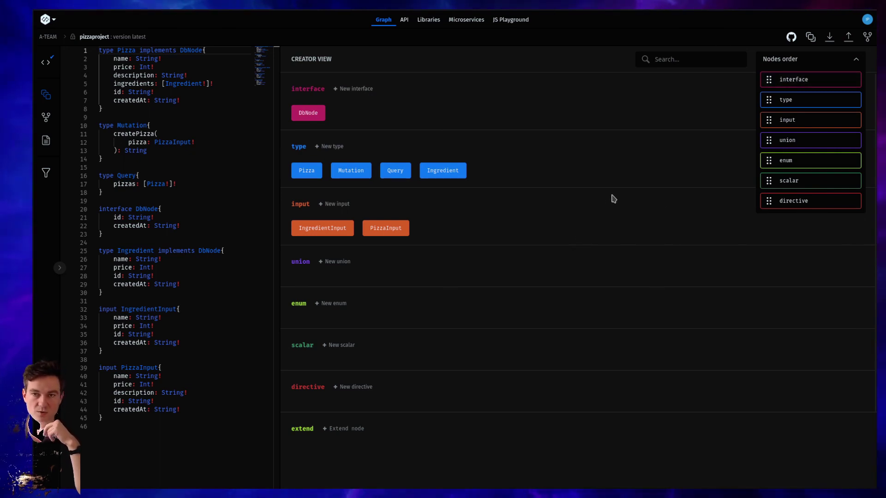
click(666, 117)
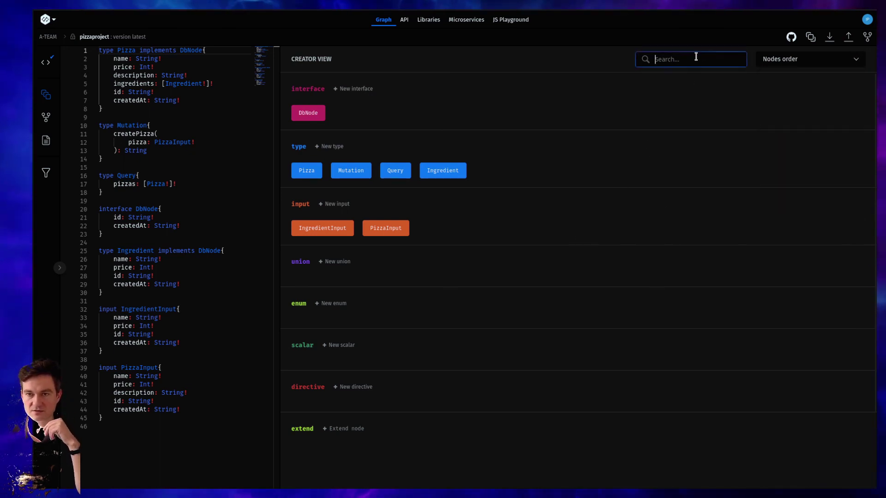
text(pizza)
key(BackSpace)
key(BackSpace)
key(BackSpace)
key(BackSpace)
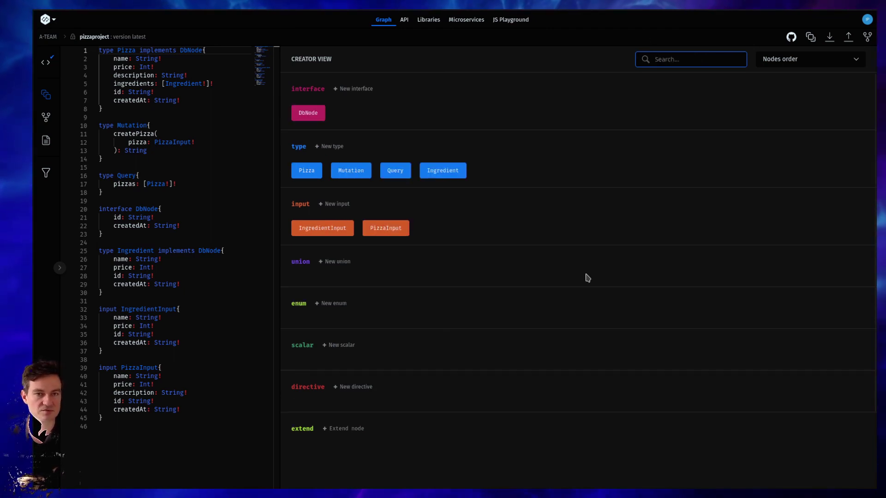
click(586, 277)
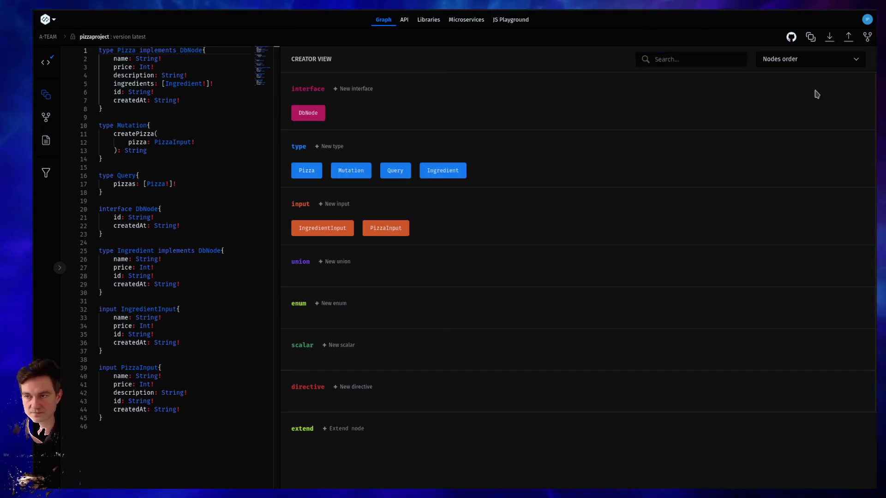